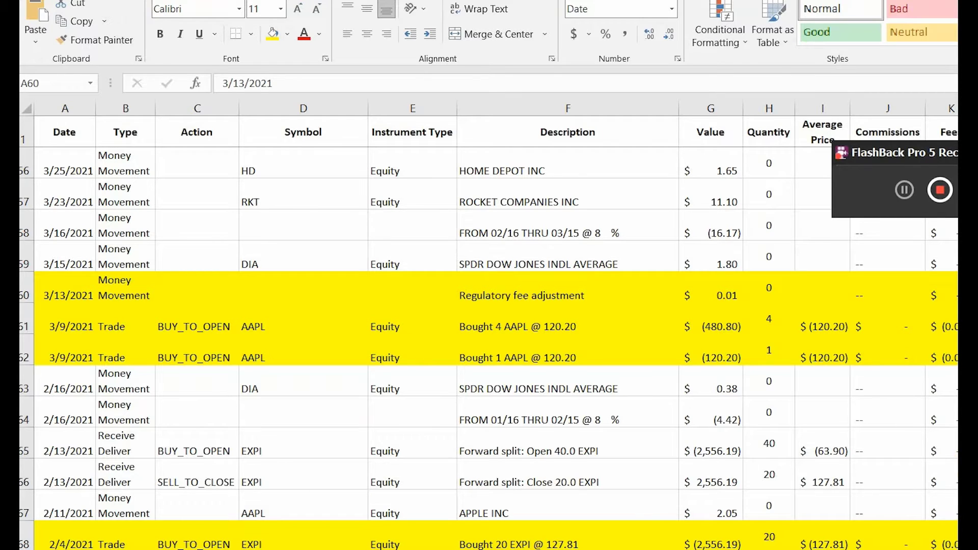
click(940, 189)
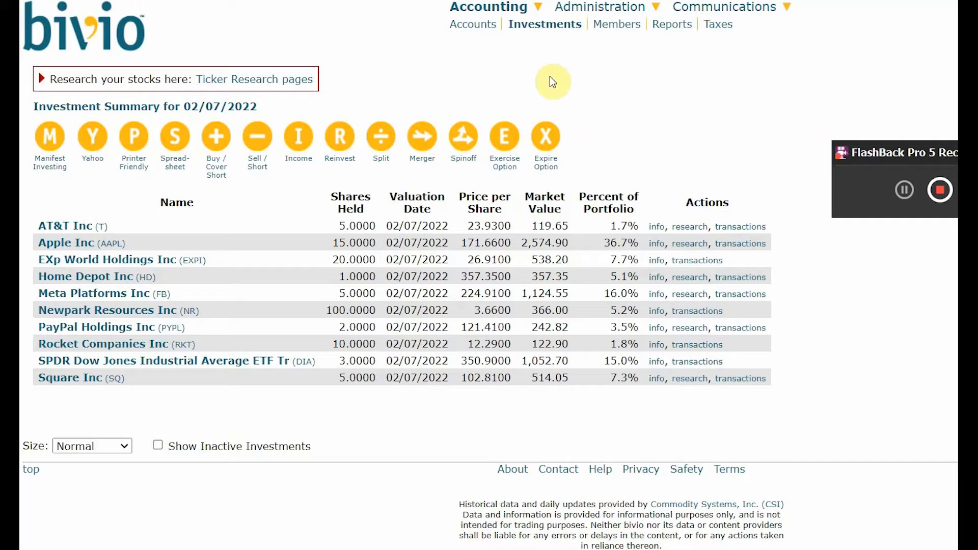
Start a new account expense with transaction date 11/06/2021 and an amount of 0.001.
click(469, 28)
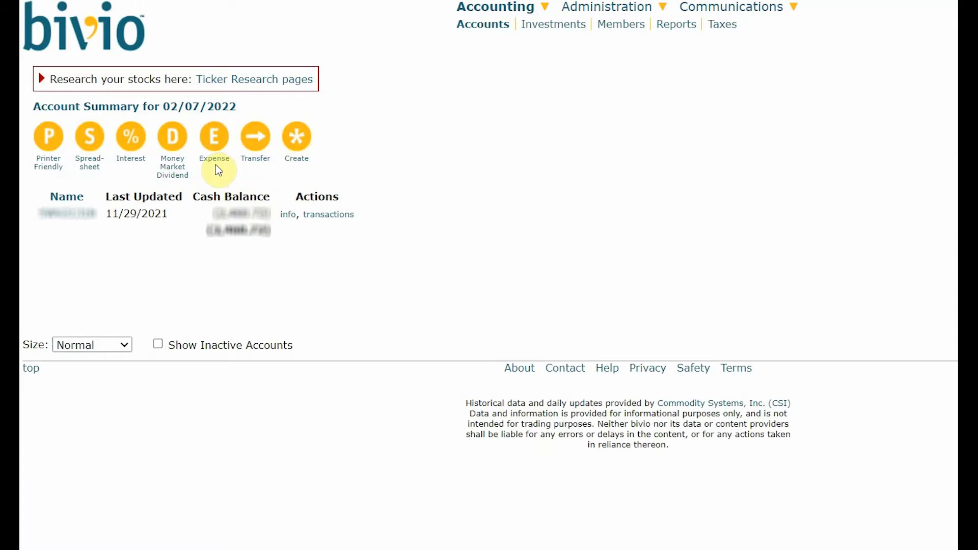
click(218, 147)
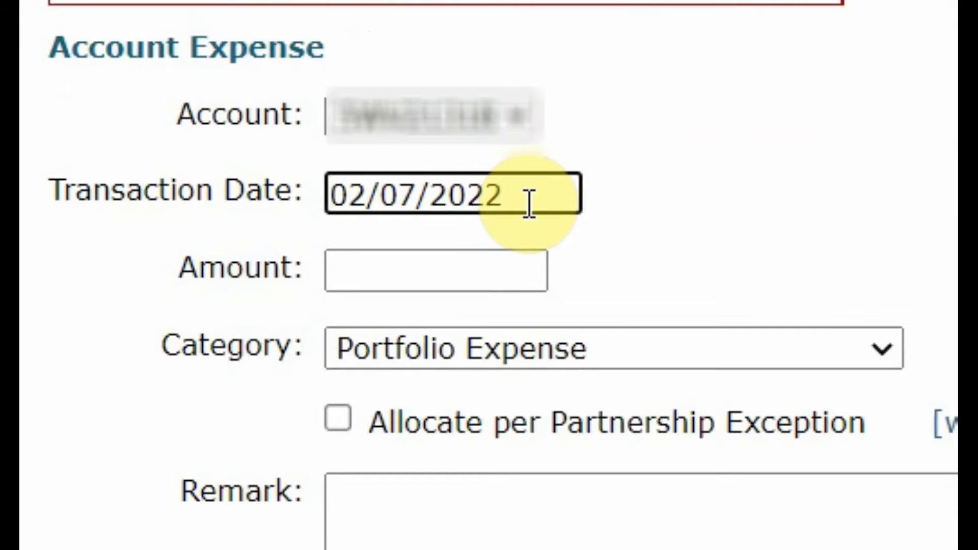
drag(526, 204, 312, 229)
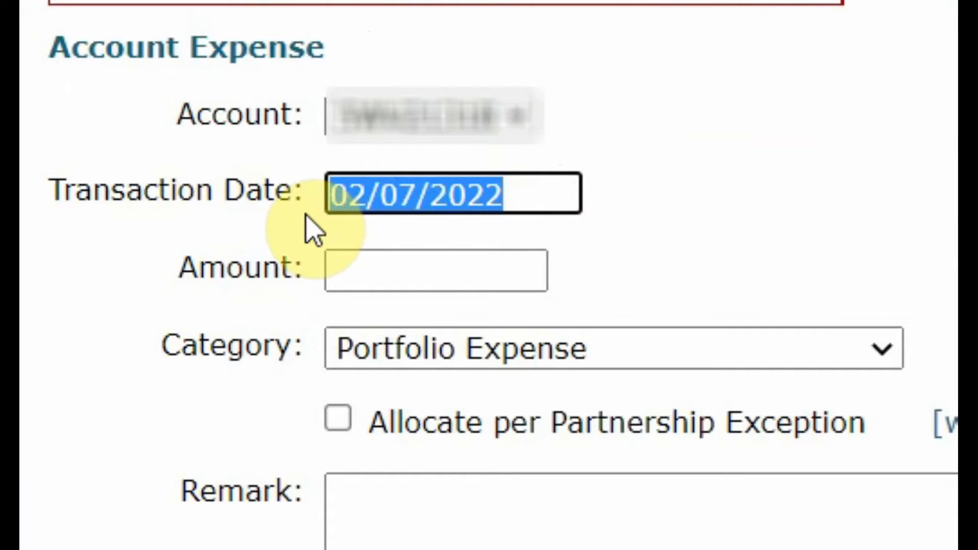
text(11/)
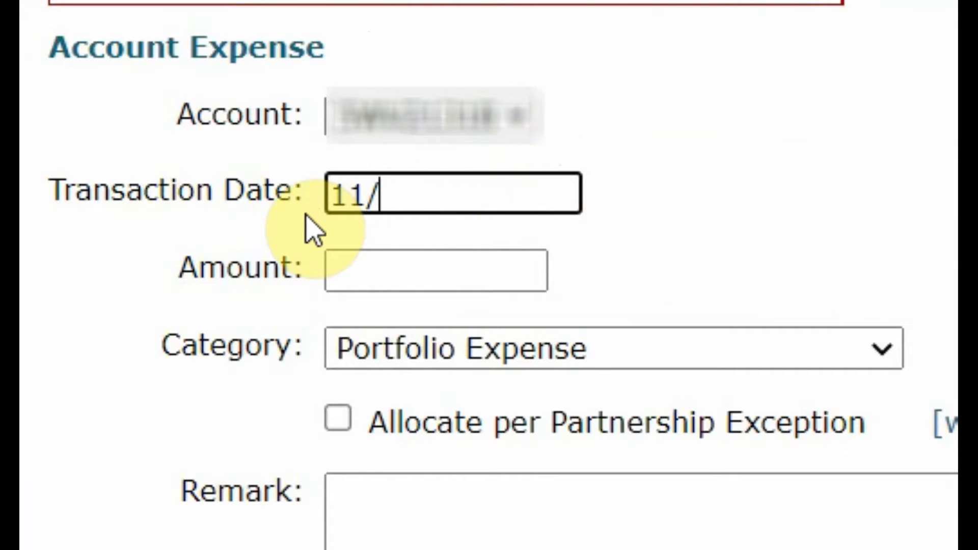
text(06/2021)
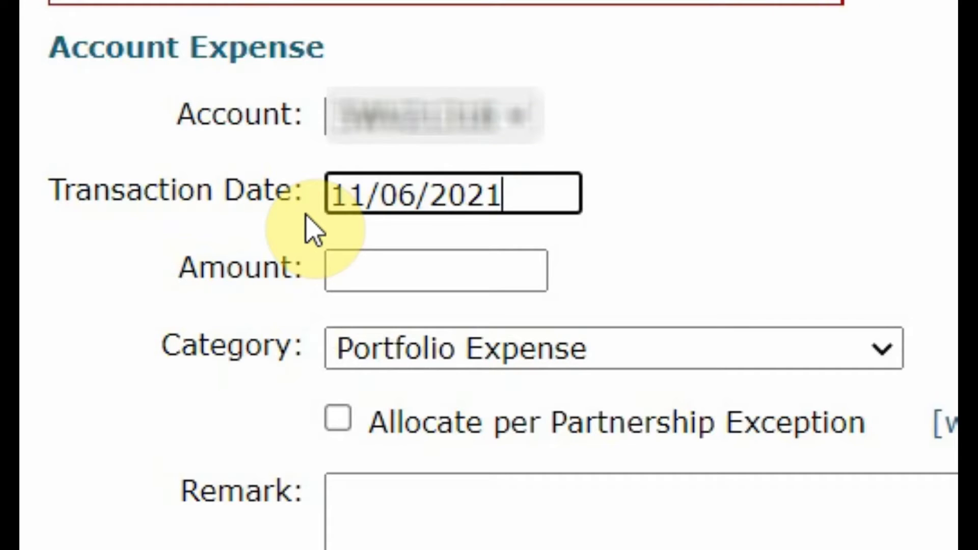
click(416, 279)
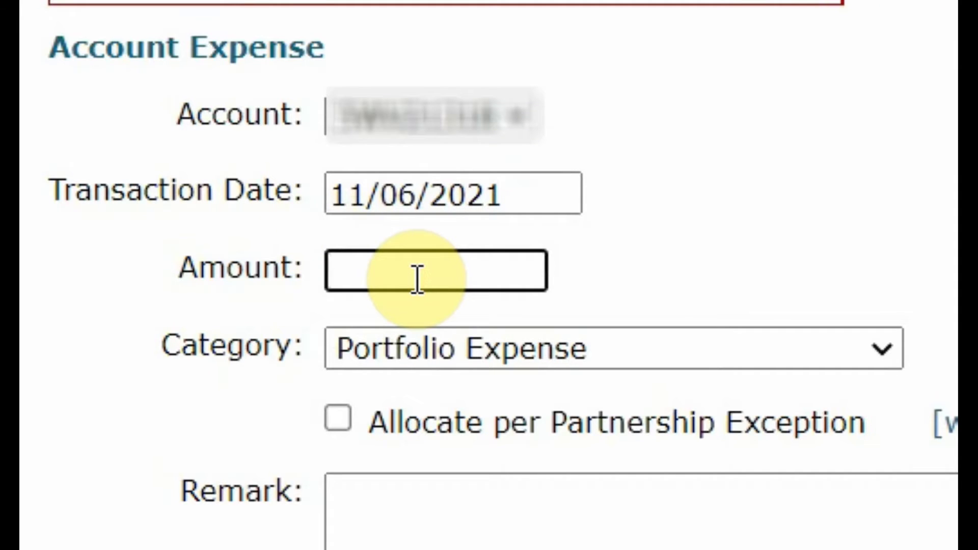
text(0.001)
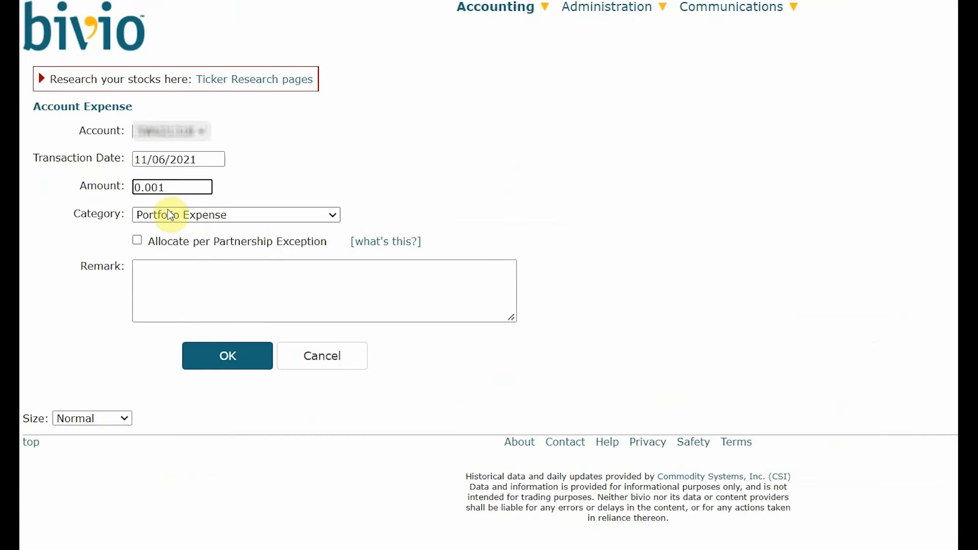
Look through the expense categories and choose Portfolio Expense.
click(304, 215)
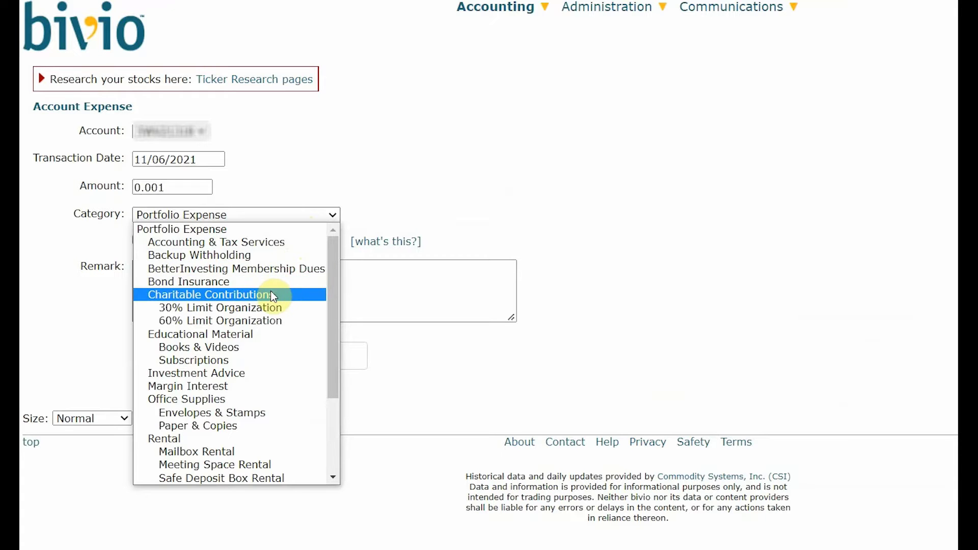
scroll(274, 301, down, 3)
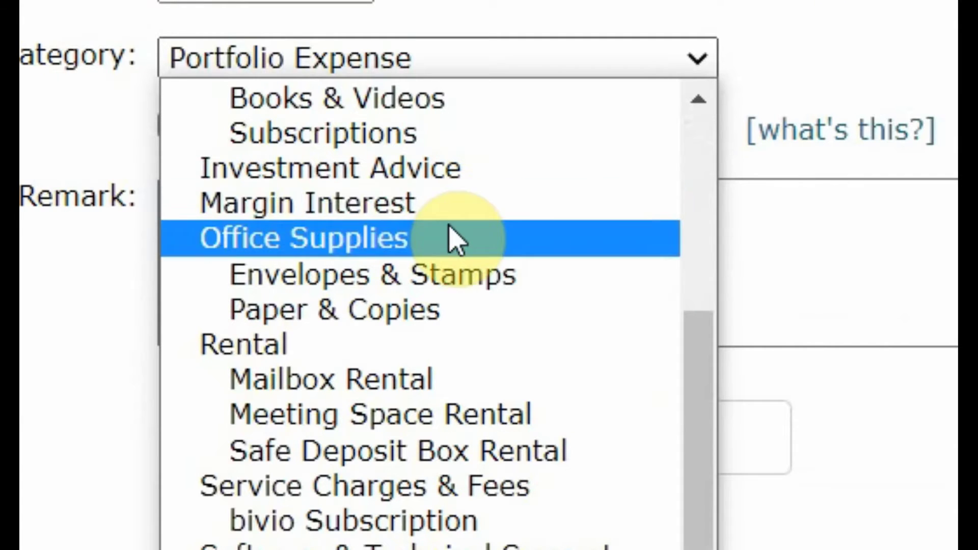
click(440, 406)
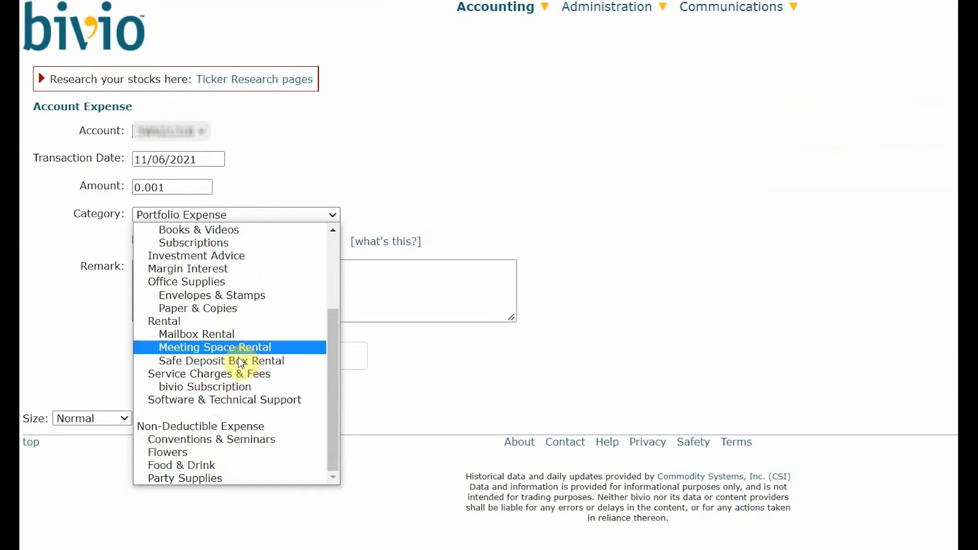
scroll(248, 356, up, 1)
scroll(245, 351, up, 3)
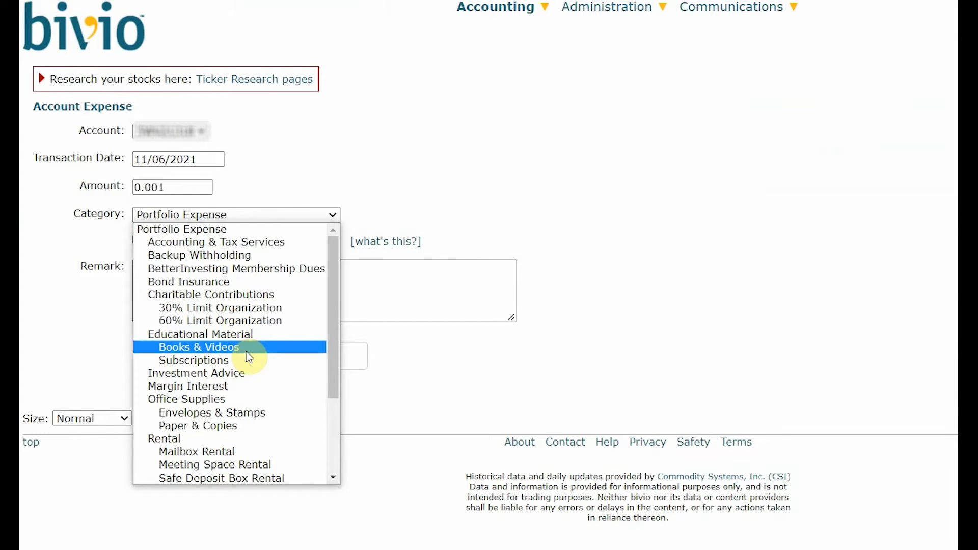
click(236, 228)
Enter the remark "Money Movement - Regulatory Fee Adjustment", correcting the misspelled first word, and submit the expense.
click(234, 286)
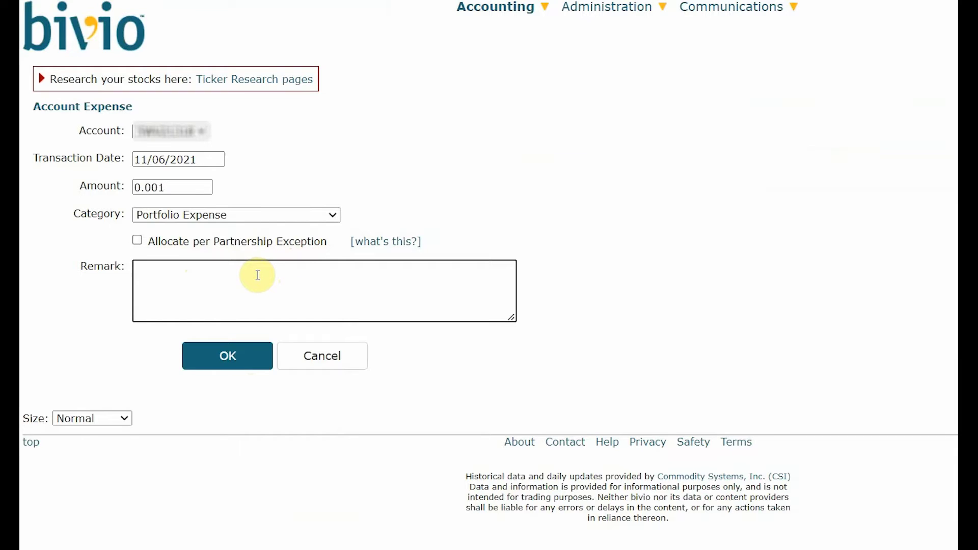
text(MOney Movement)
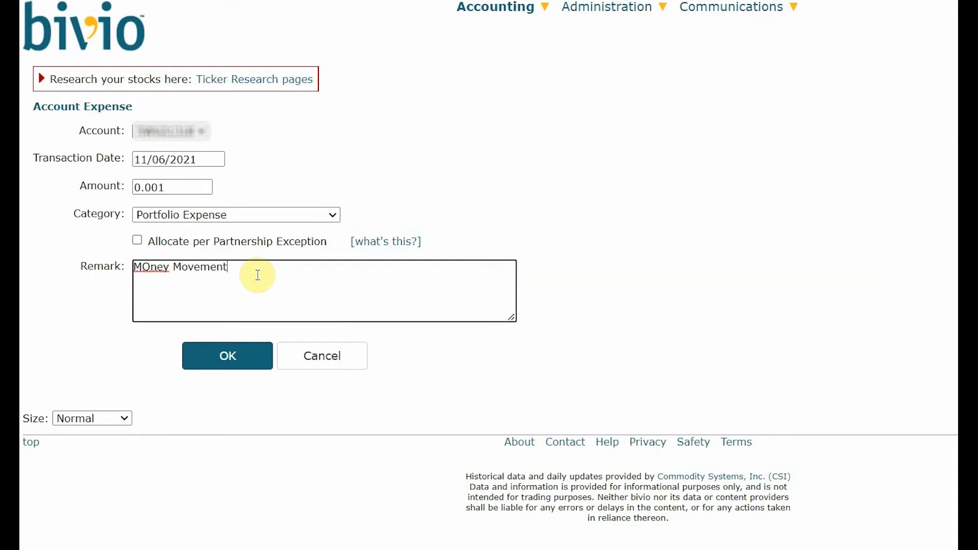
right_click(159, 266)
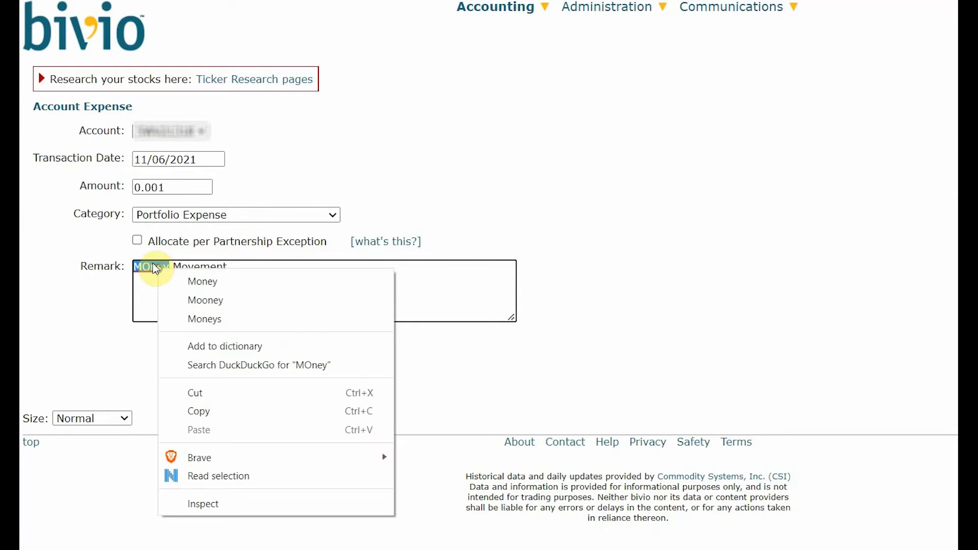
click(178, 280)
click(251, 266)
text(- )
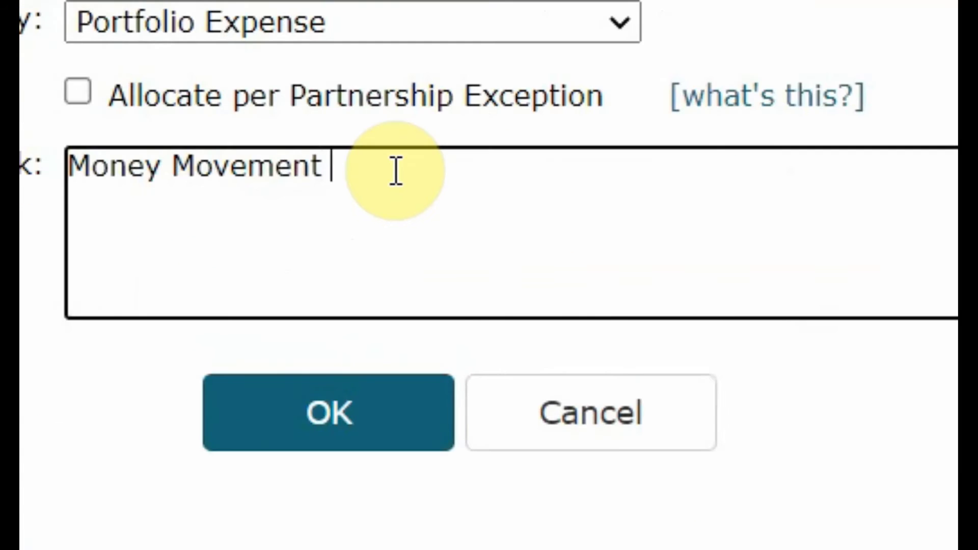
text(Re)
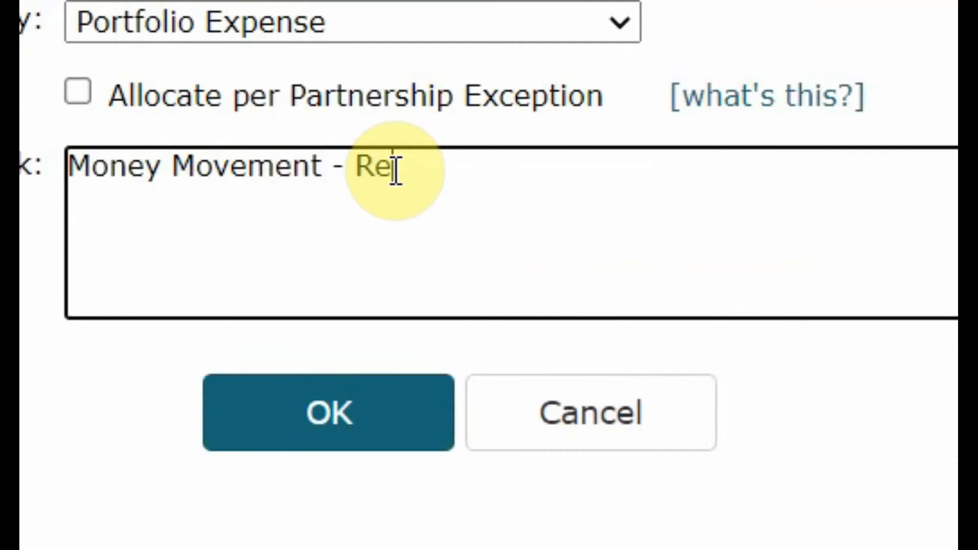
text(jula)
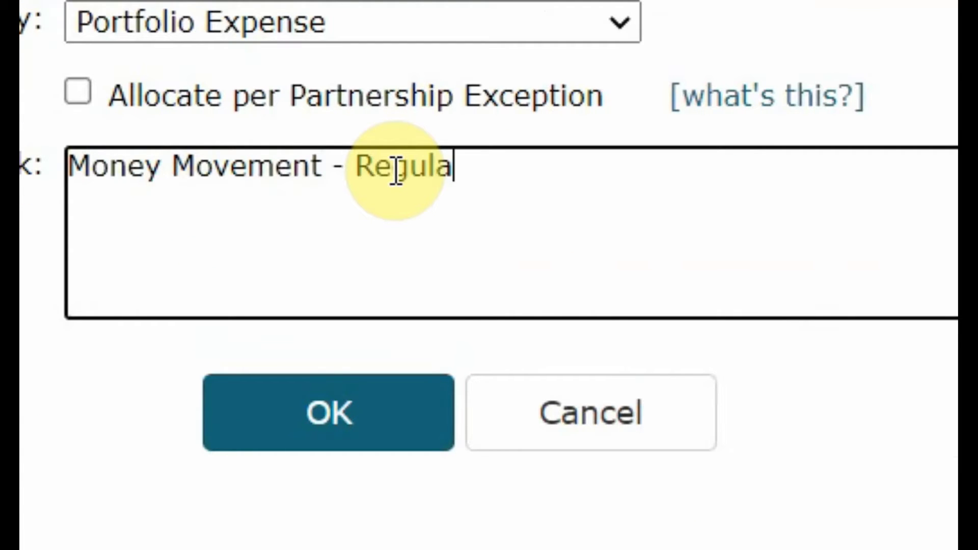
text(tory Fee )
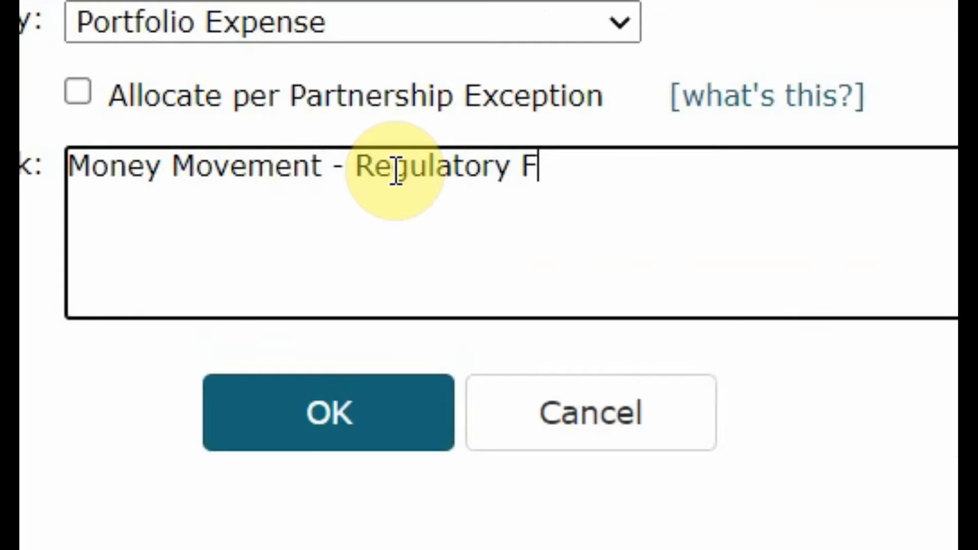
text(Adjus)
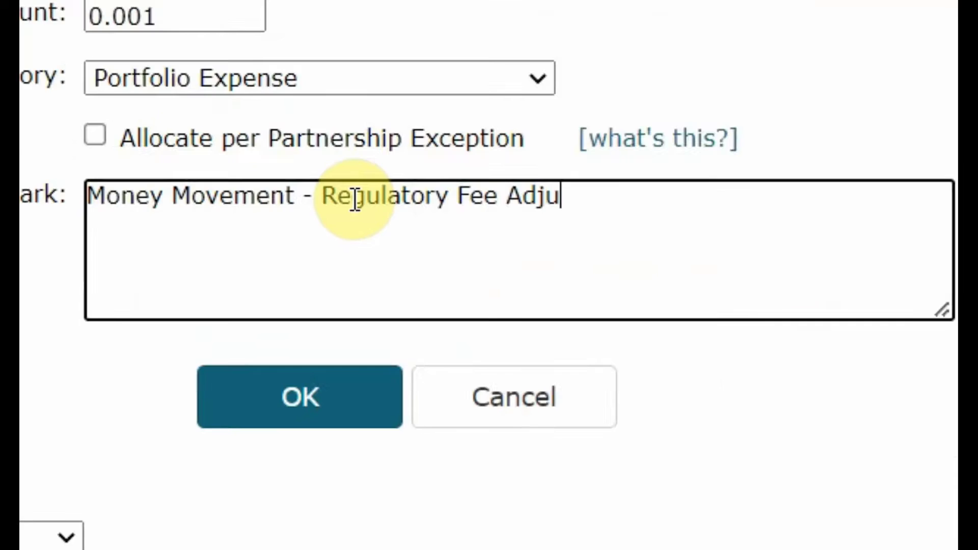
text(tment)
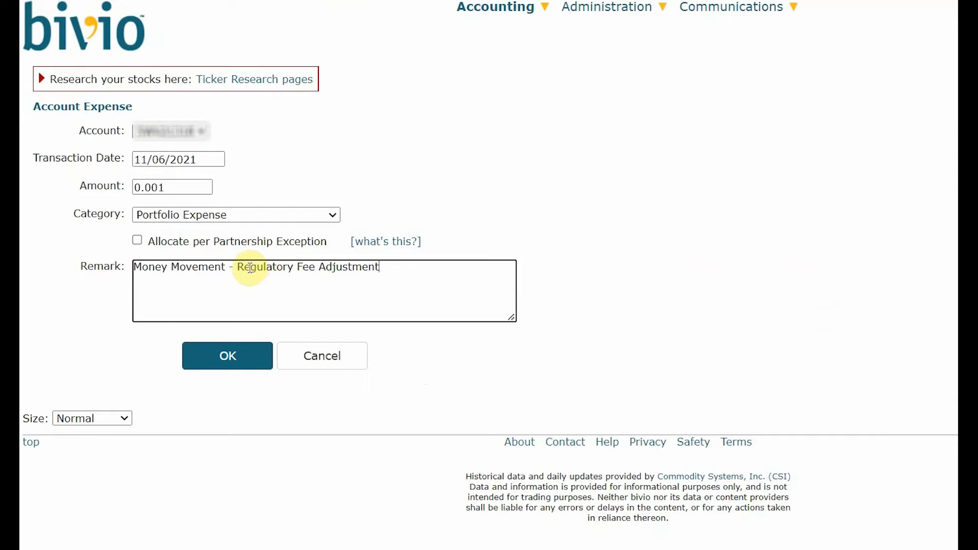
click(255, 363)
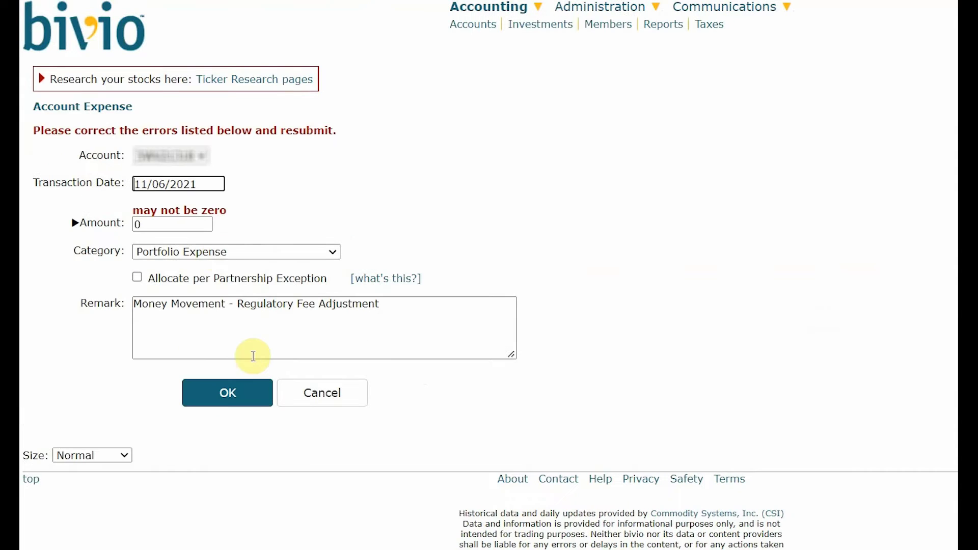
Set the expense amount to 0.01 and resubmit the expense.
click(186, 223)
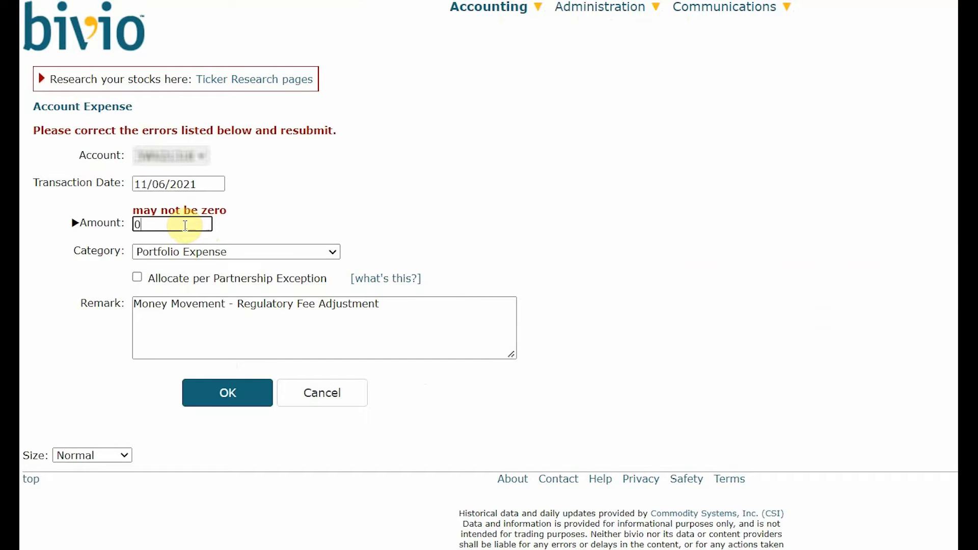
text(.01)
click(224, 391)
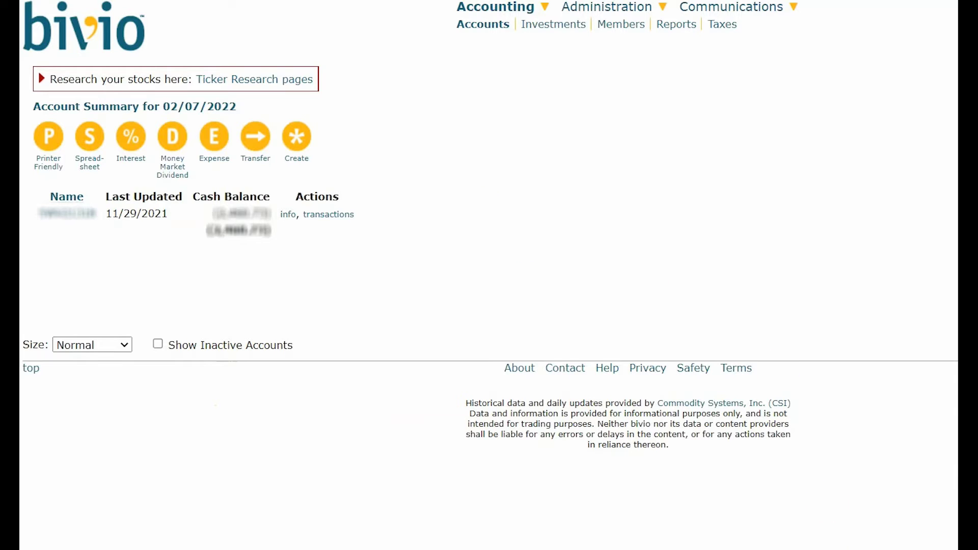
Start a new investment income entry for ticker T with transaction date 11/01/2021.
mouse_move(956, 199)
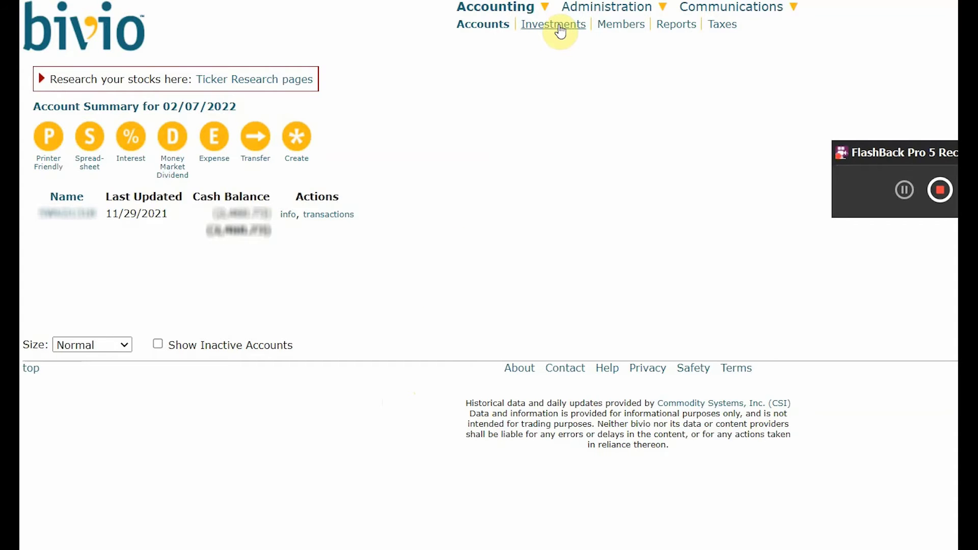
click(560, 29)
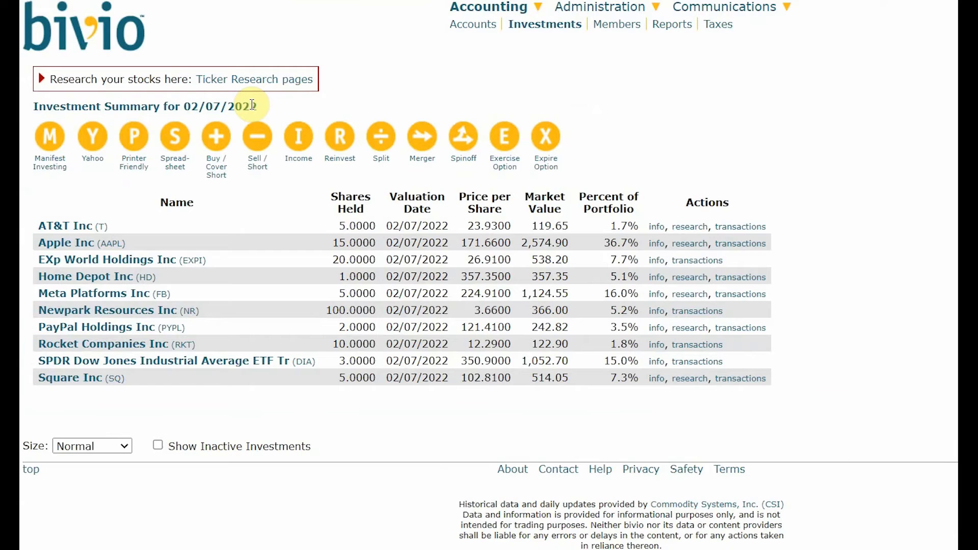
click(303, 143)
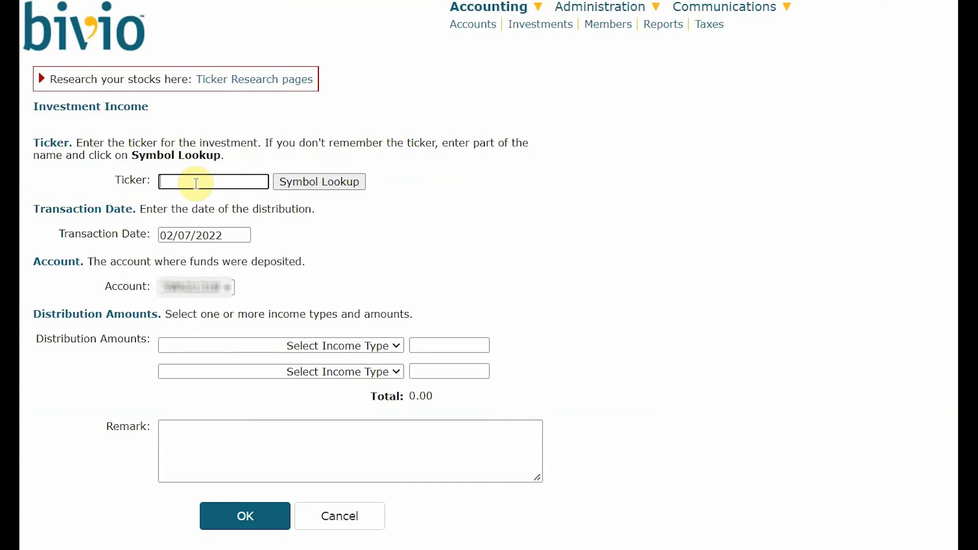
text(T)
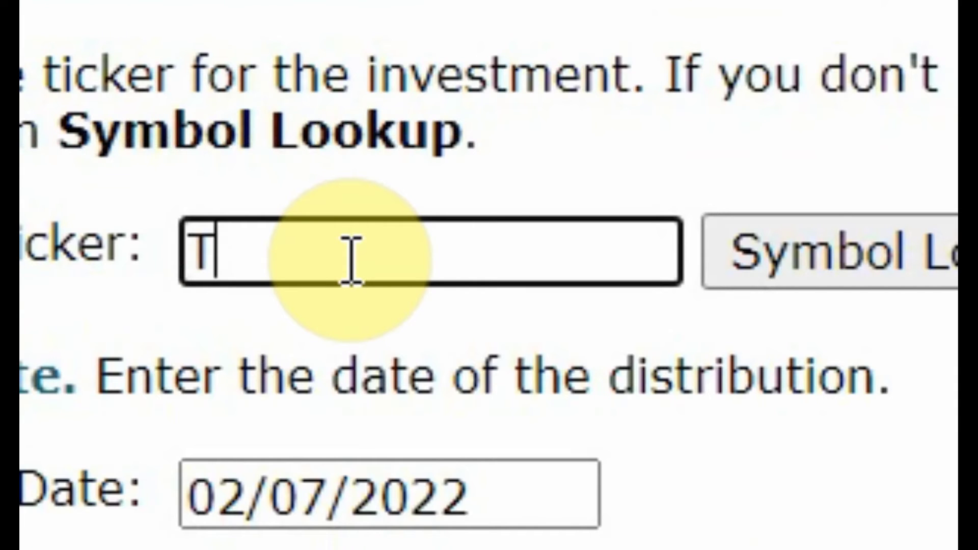
key(Tab)
key(Tab)
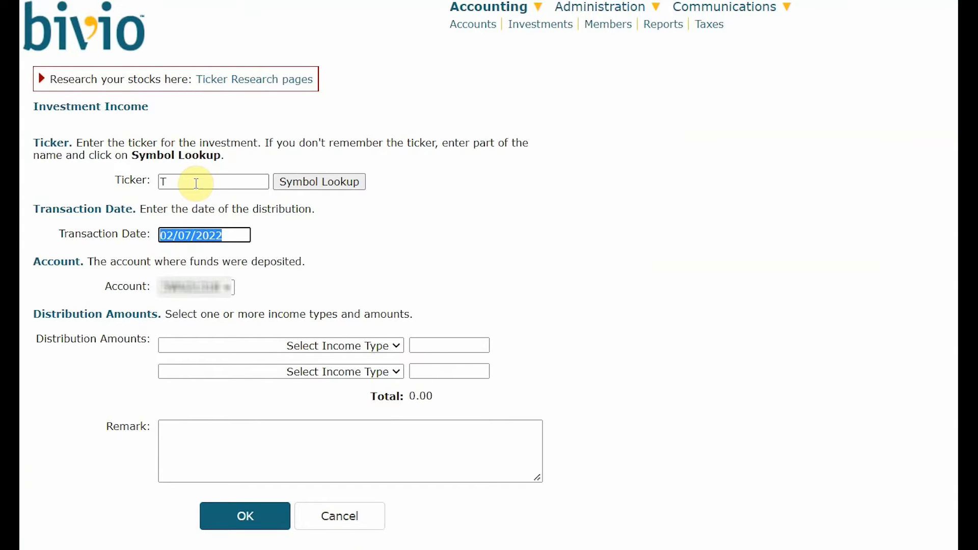
key(BackSpace)
text(11/01/2021)
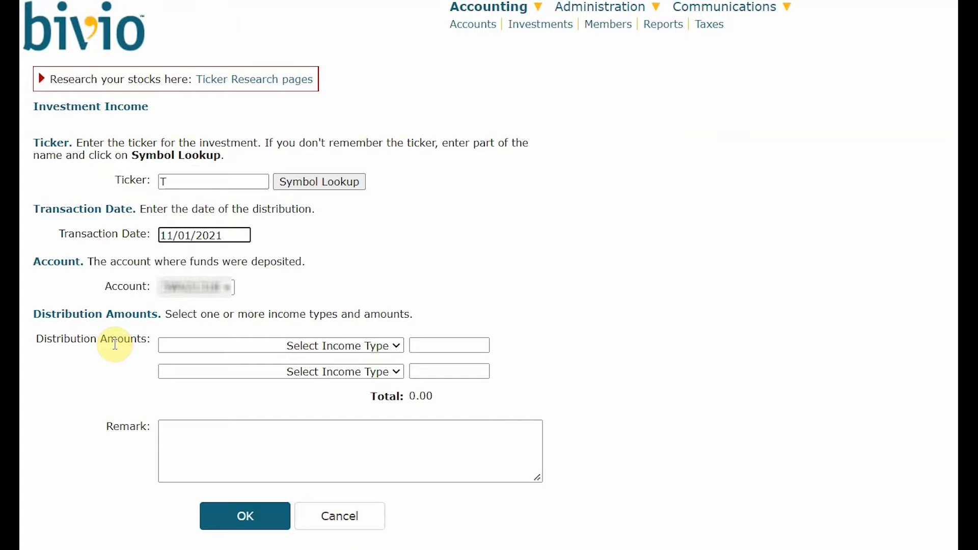
Set the first distribution of the T income entry to a Qualified Dividend of 2.60.
click(271, 353)
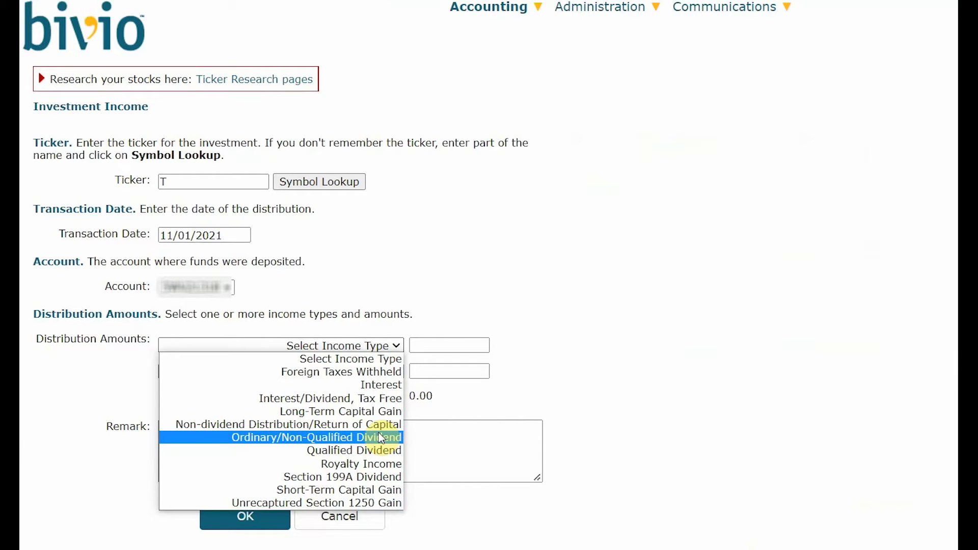
click(380, 450)
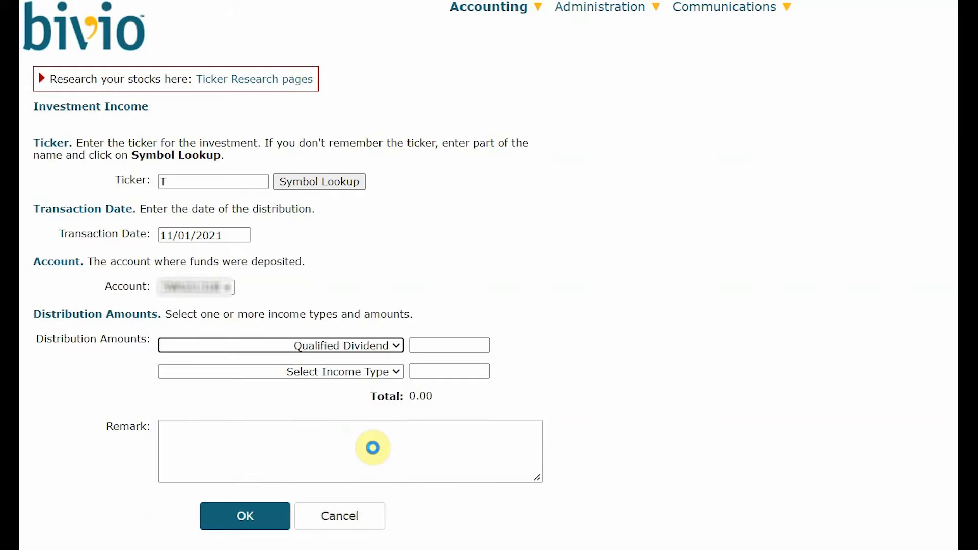
click(455, 346)
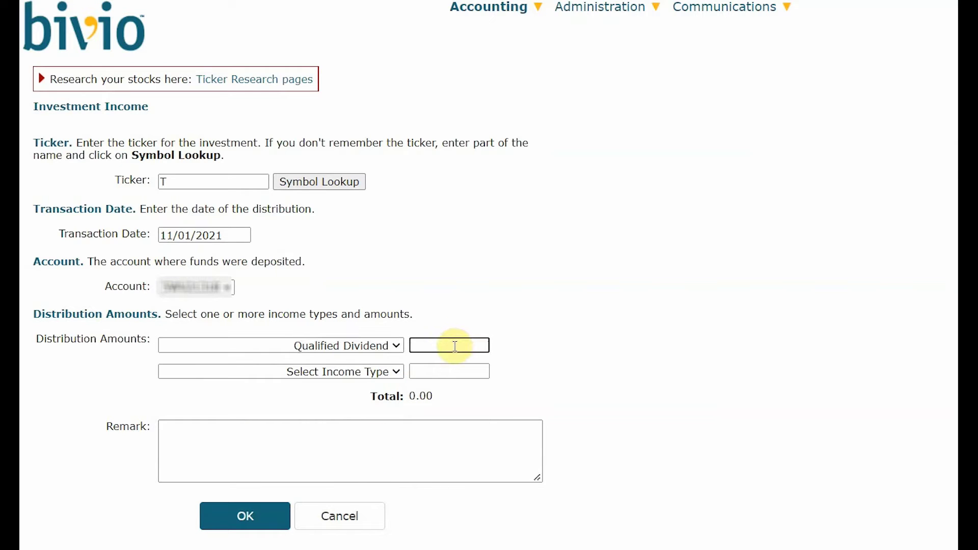
text(2.60)
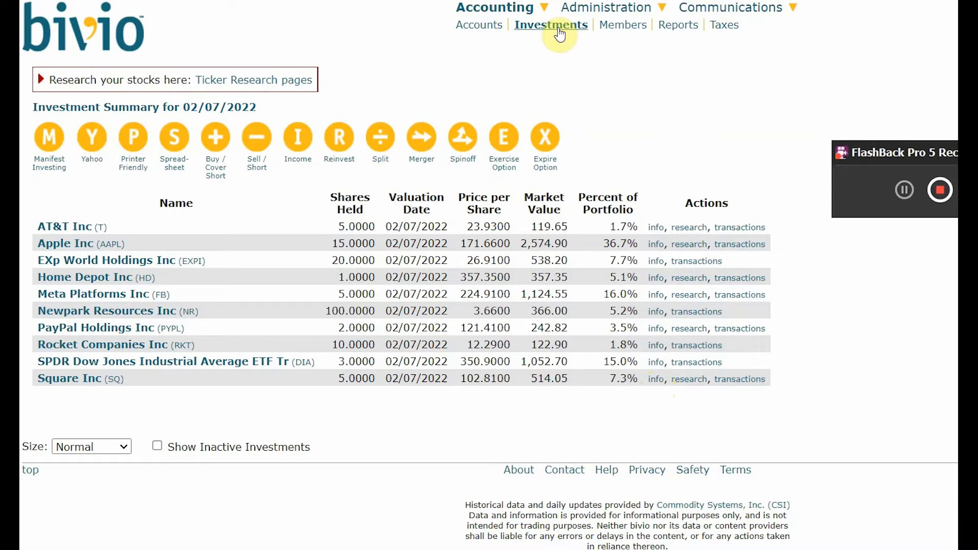
Start a new stock split entry for ticker EXPI with transaction date 02/13/2021.
click(383, 141)
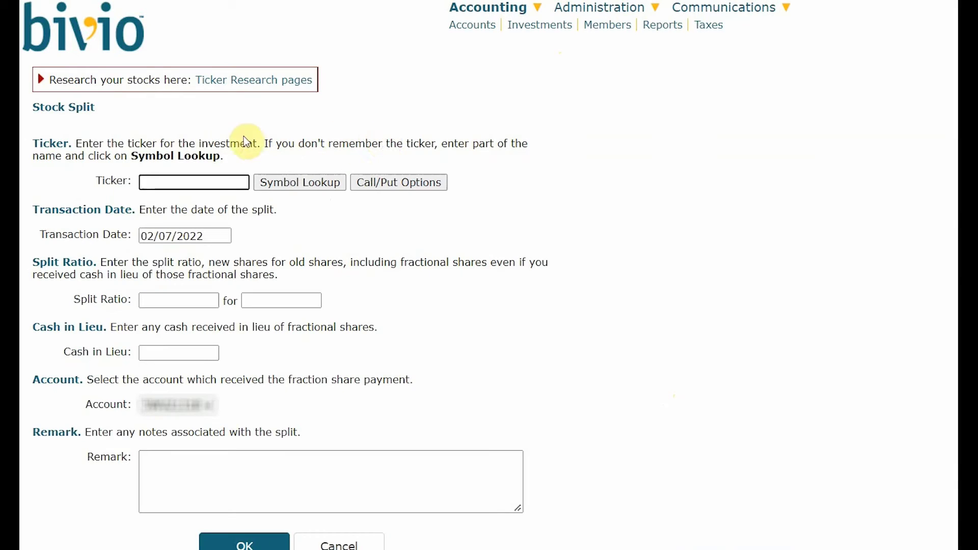
text(EXPI)
click(281, 186)
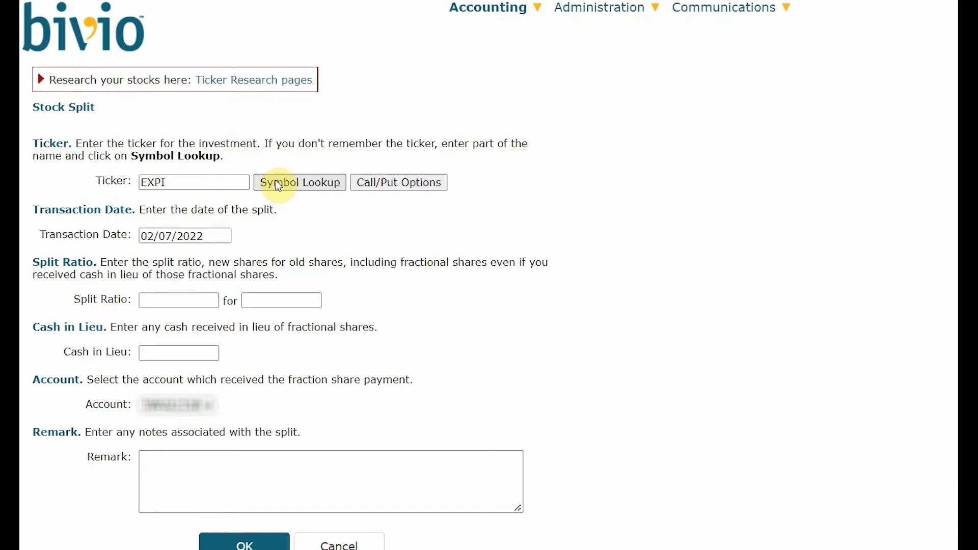
click(55, 210)
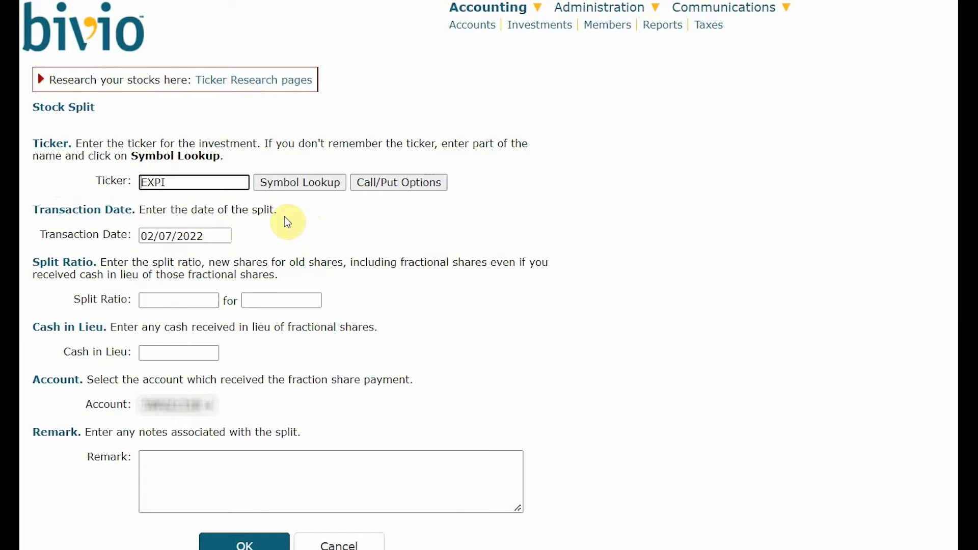
triple_click(227, 236)
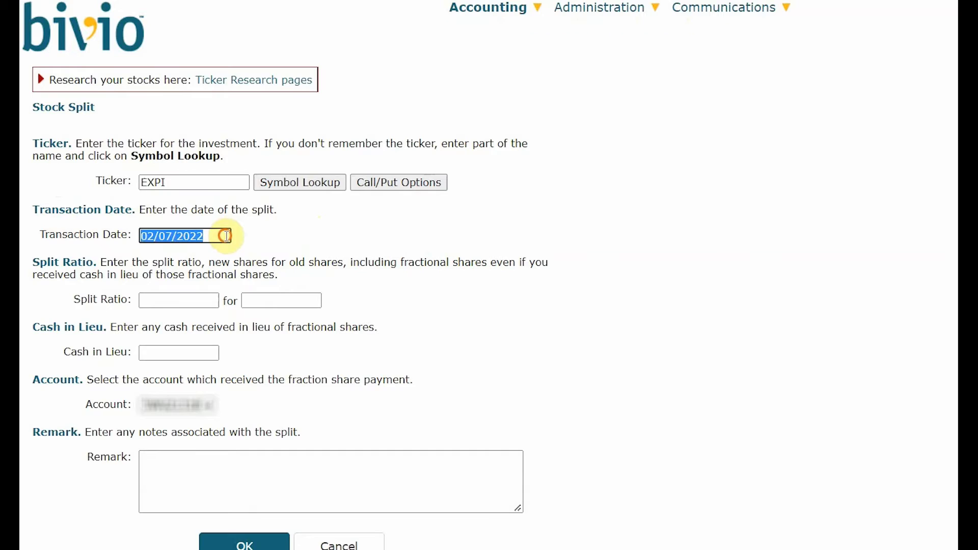
text(0)
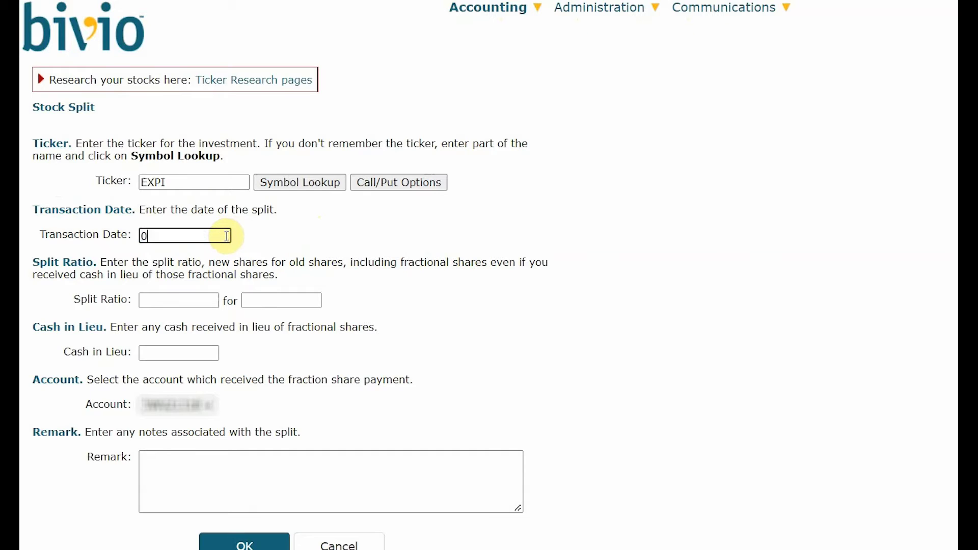
text(2/13/2021)
Set the EXPI split ratio to 2 for 1 and submit the stock split.
click(183, 294)
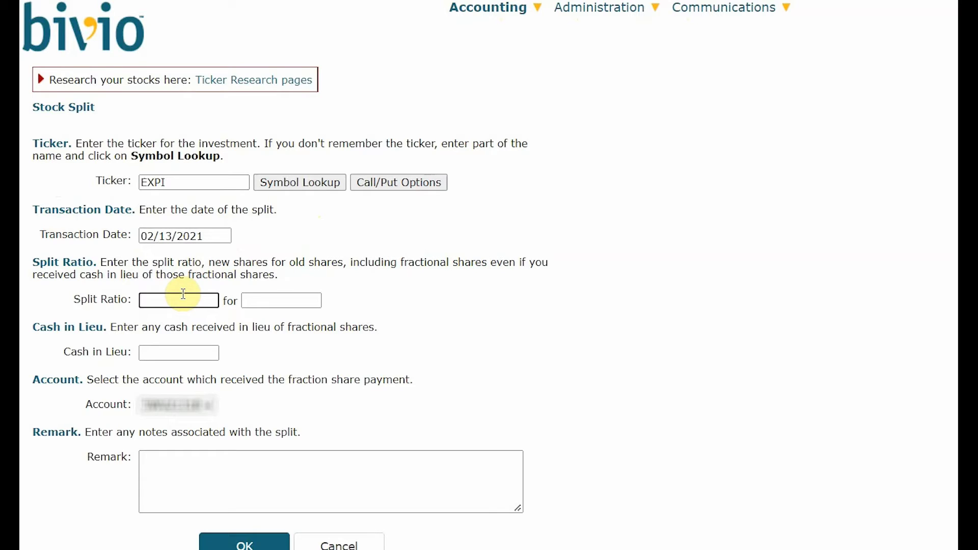
key(ctrl+Tab)
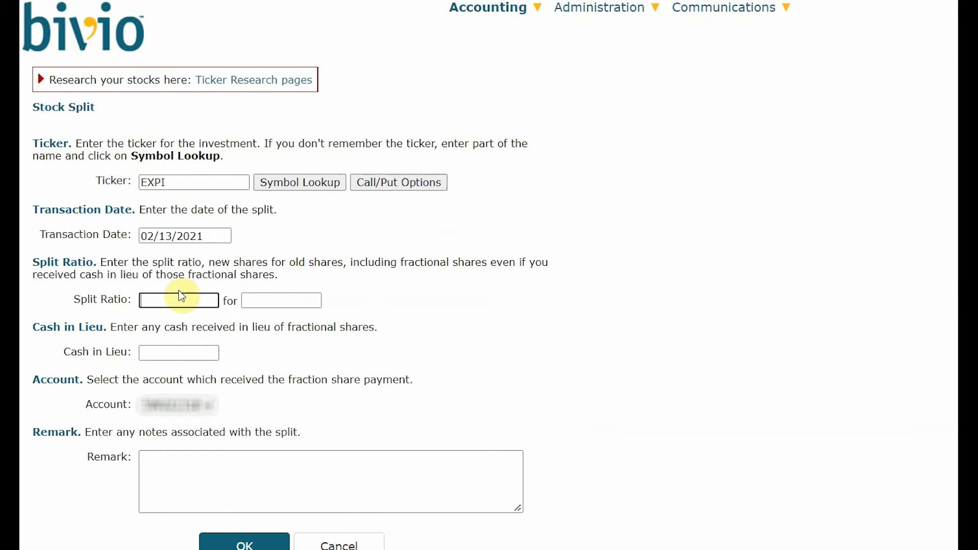
text(2)
click(257, 301)
text(1)
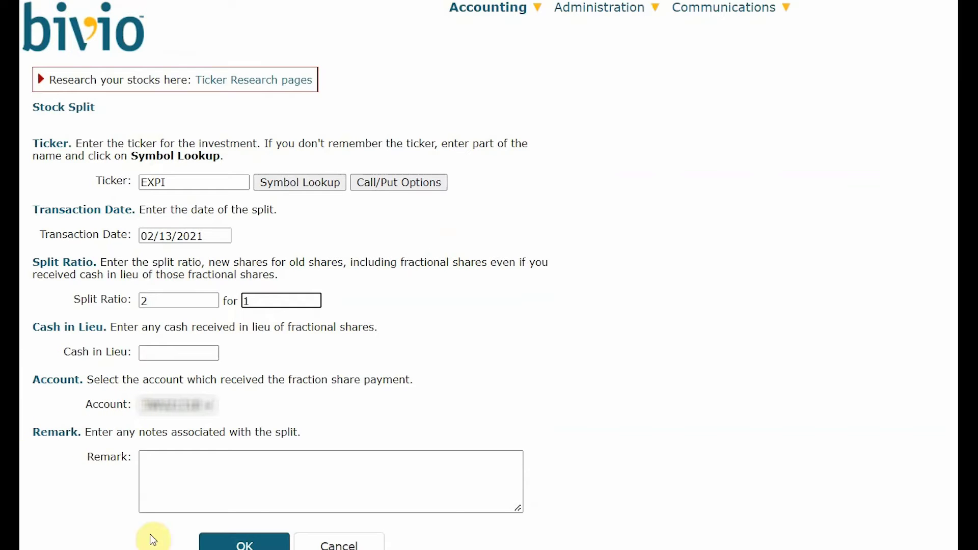
click(247, 543)
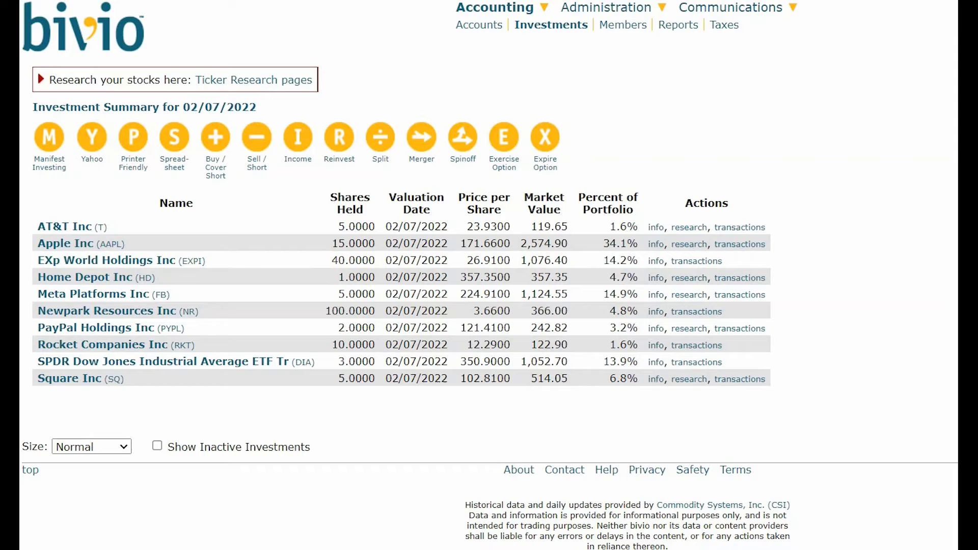
Start a new sale record with ticker DKNG and look up its call and put options.
key(alt+Tab)
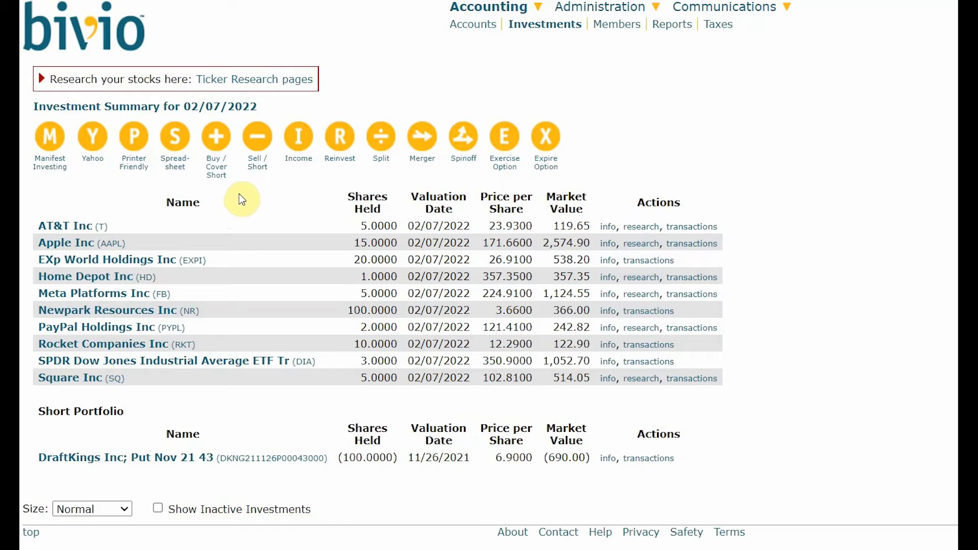
click(259, 144)
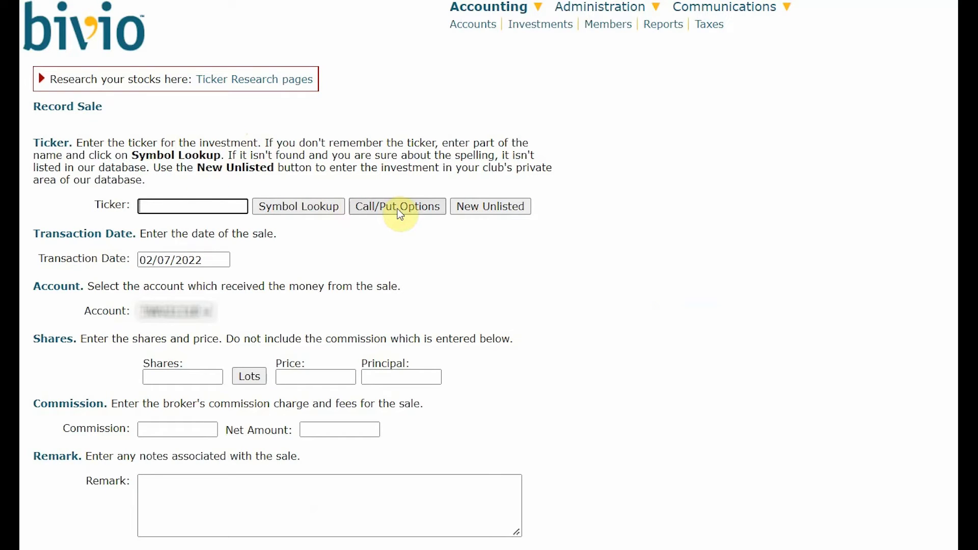
click(167, 207)
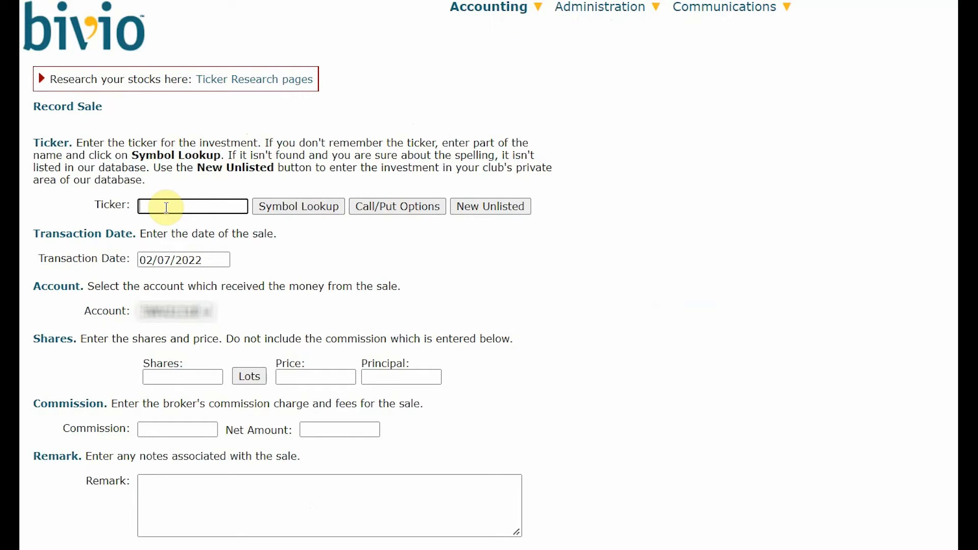
text(dkng)
click(408, 210)
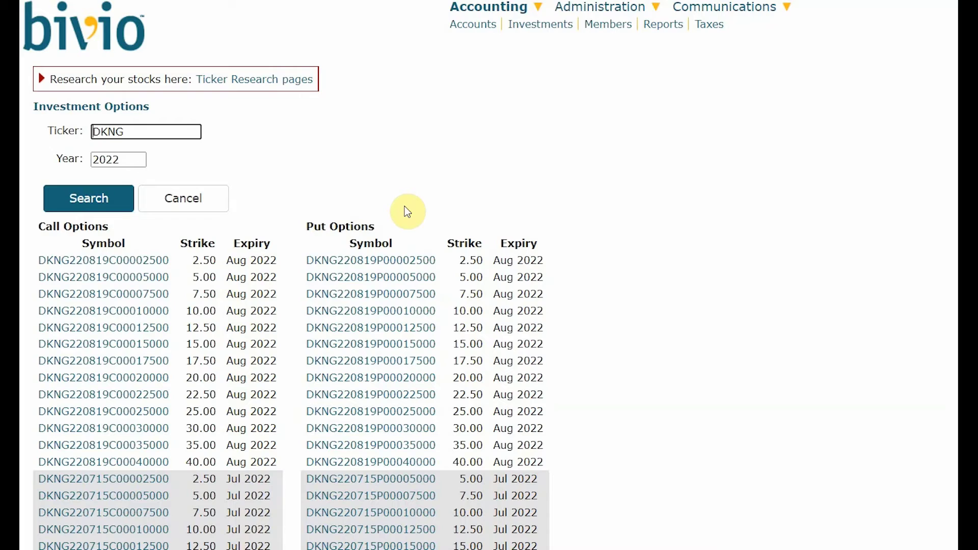
Change the option search year to 2021 and search the DKNG options again.
click(140, 162)
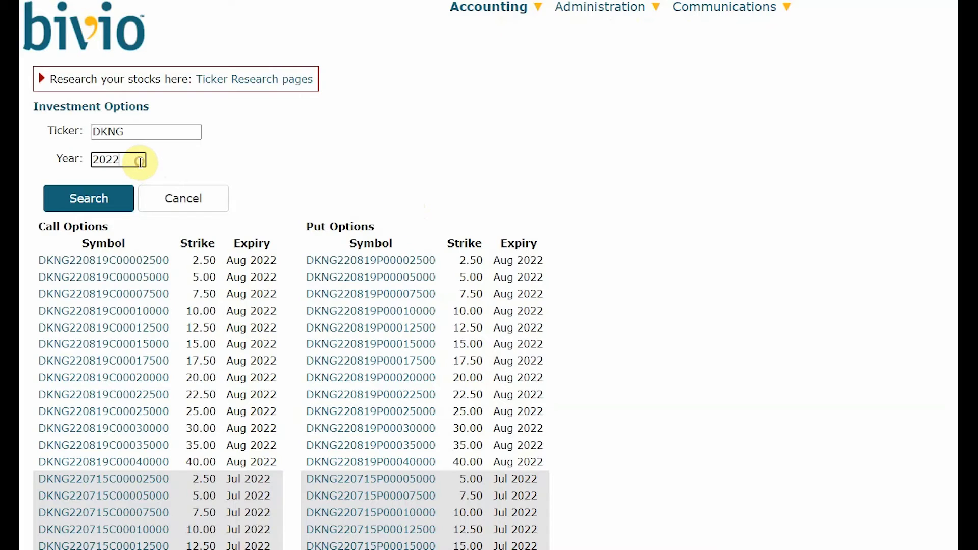
key(BackSpace)
text(1)
click(107, 200)
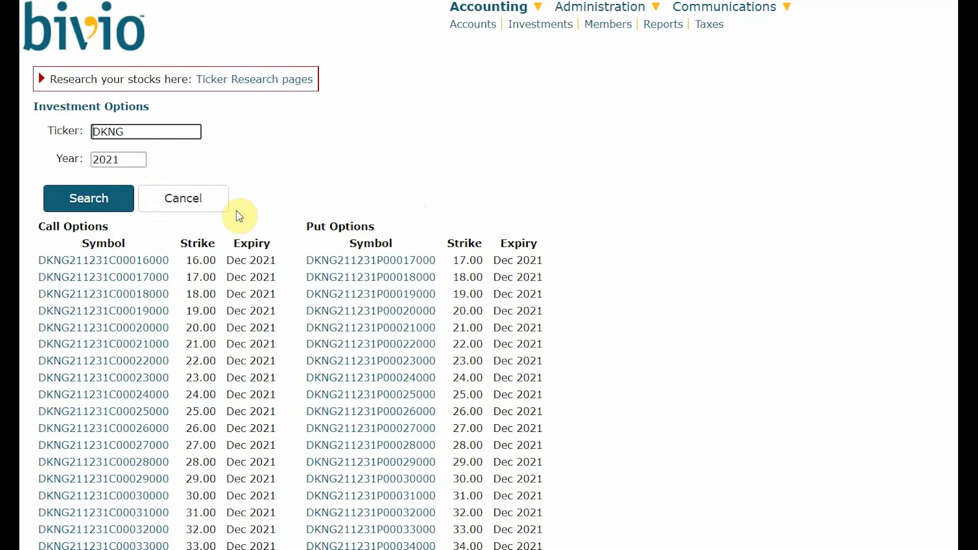
Find the DKNG call option expiring 11/19/2021 with strike 54.00, DKNG211119C00054000, and choose it as the sale's ticker.
scroll(289, 203, down, 20)
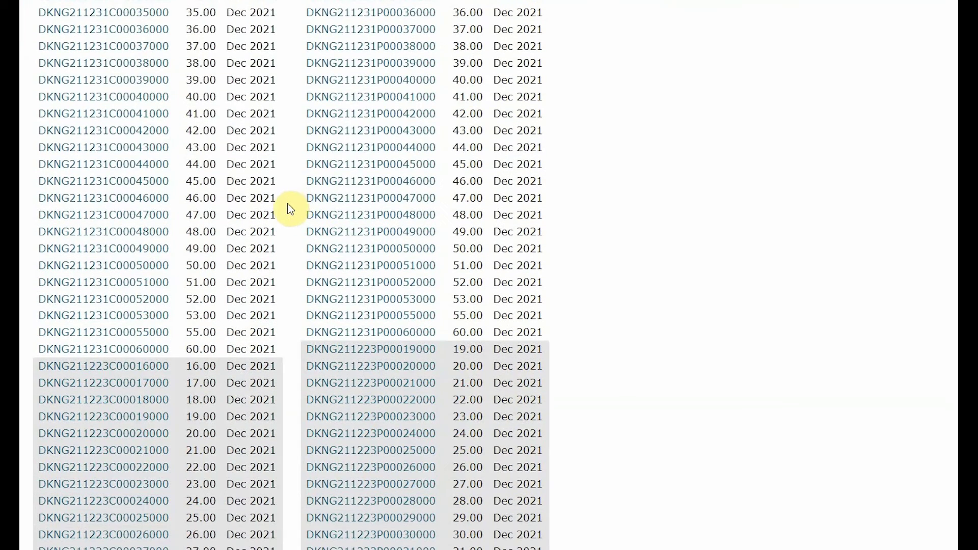
scroll(289, 203, down, 9)
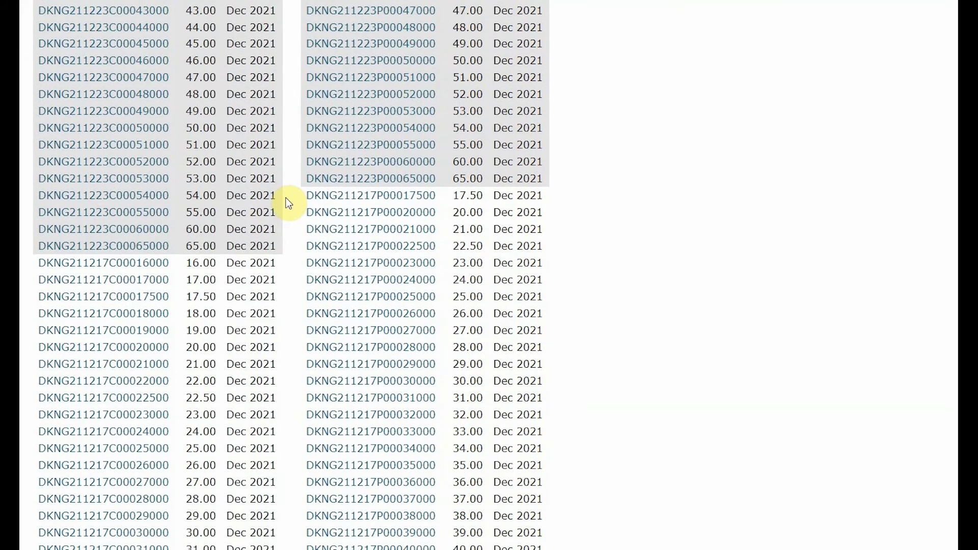
scroll(289, 203, down, 2)
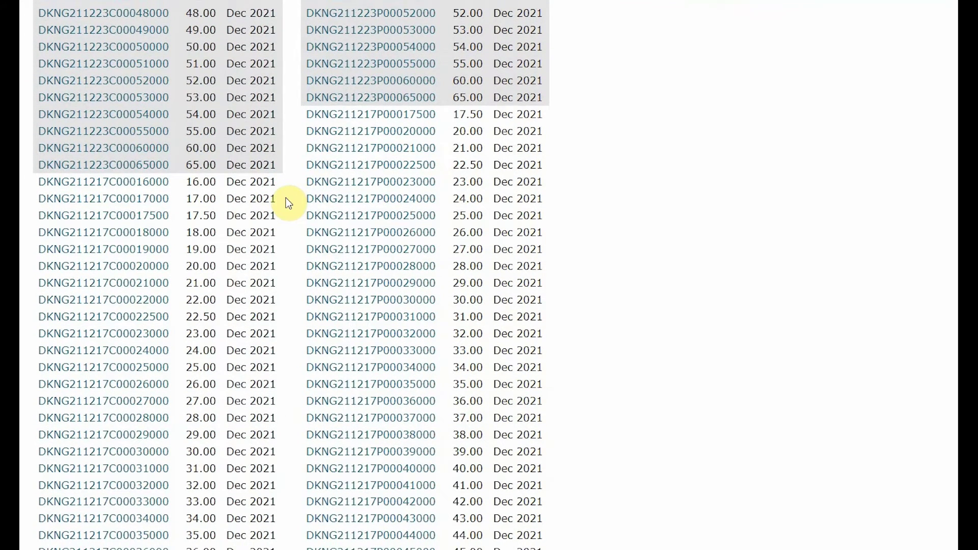
scroll(289, 202, down, 2)
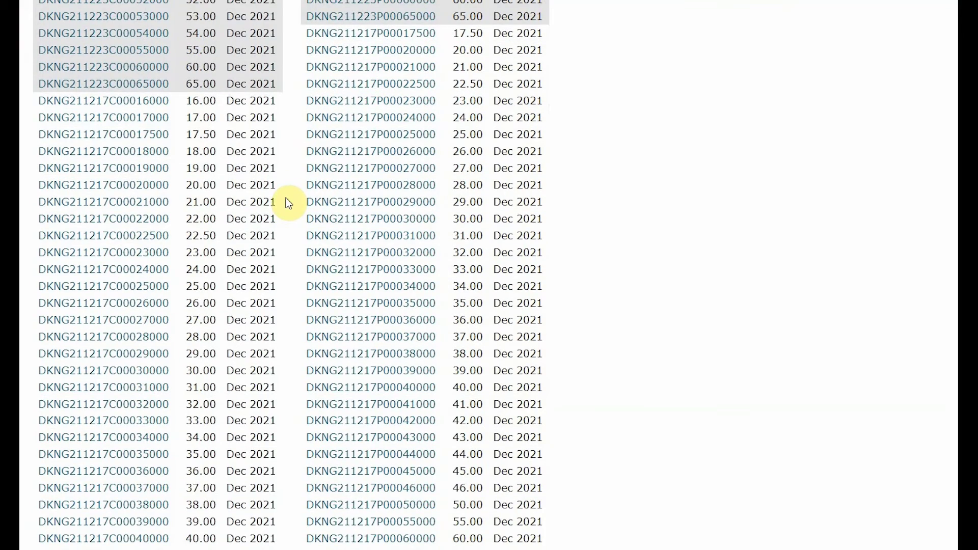
scroll(288, 203, down, 15)
scroll(289, 202, down, 5)
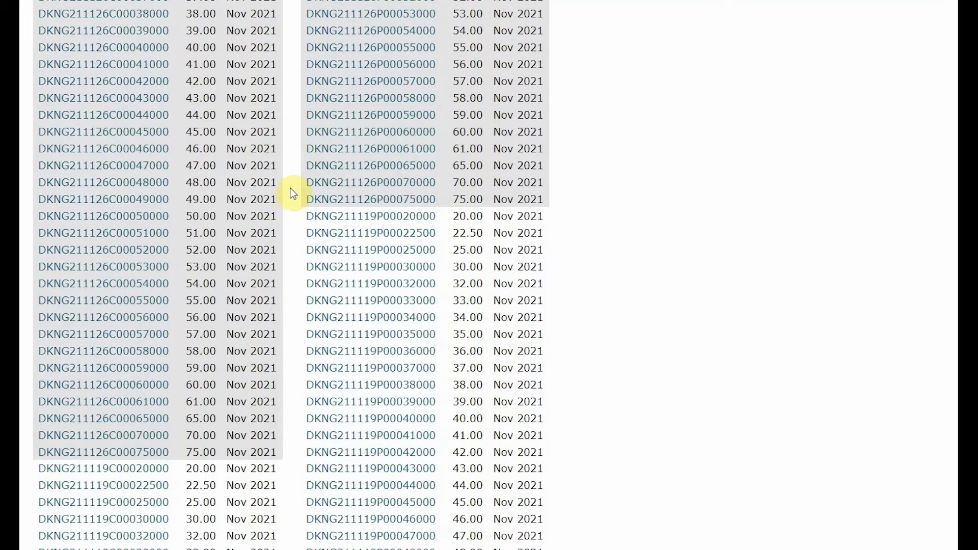
scroll(291, 193, up, 2)
scroll(289, 194, down, 2)
scroll(288, 189, up, 5)
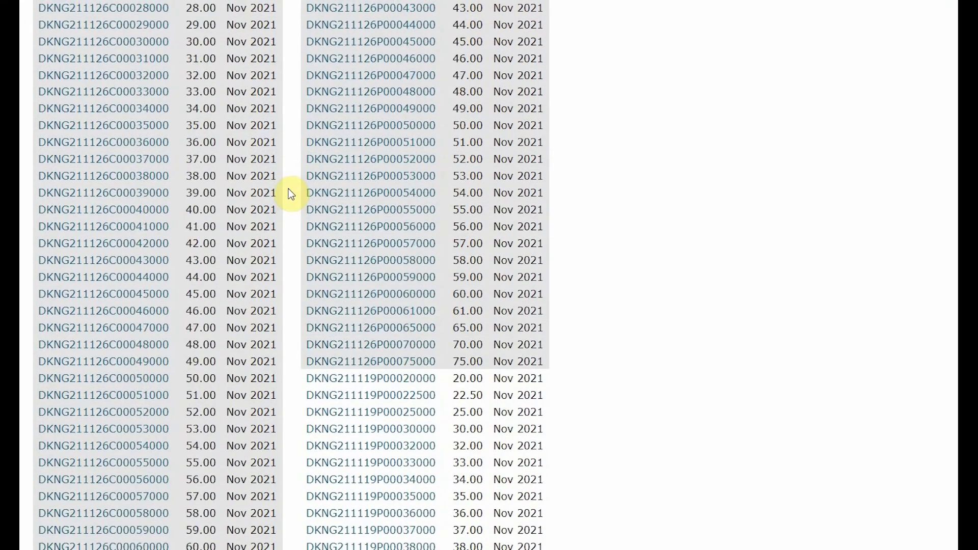
scroll(288, 189, down, 3)
scroll(288, 188, down, 1)
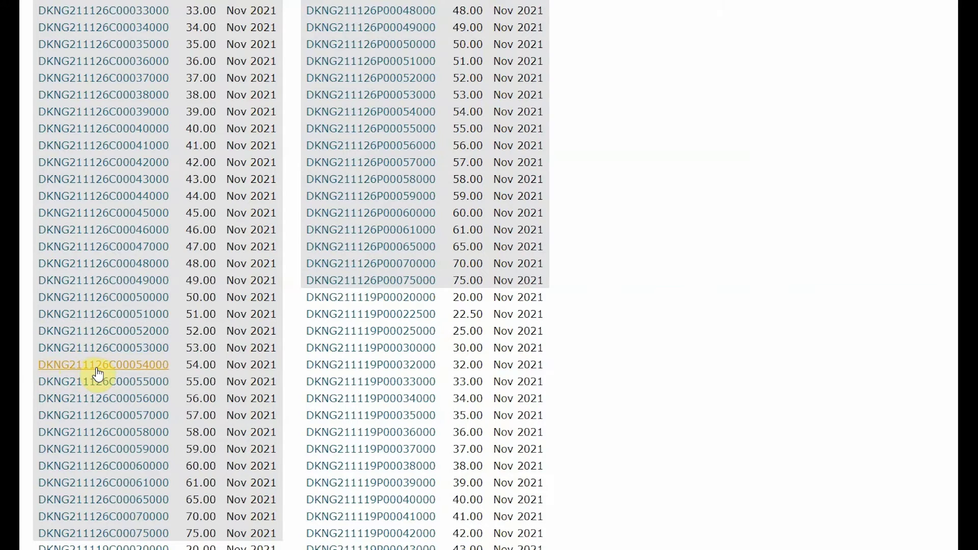
scroll(99, 374, up, 10)
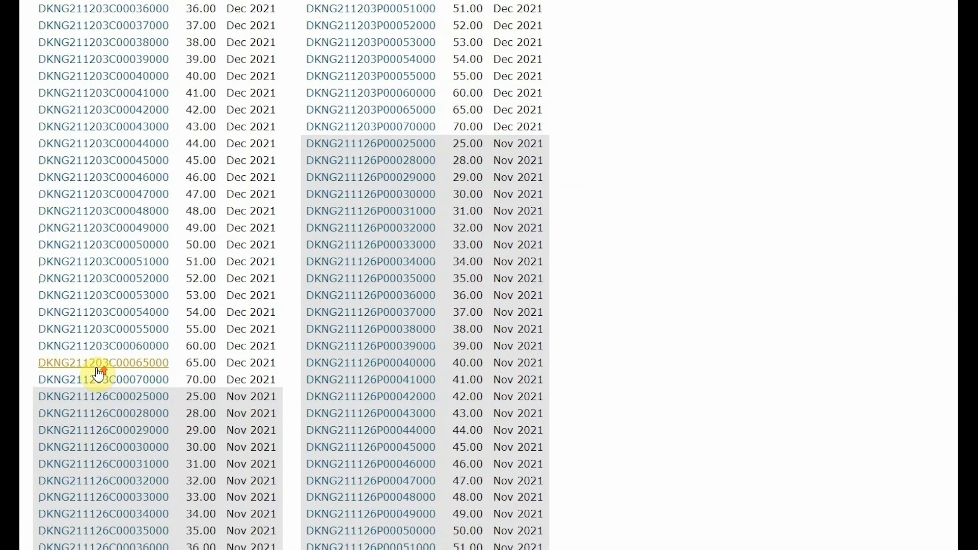
scroll(98, 372, down, 10)
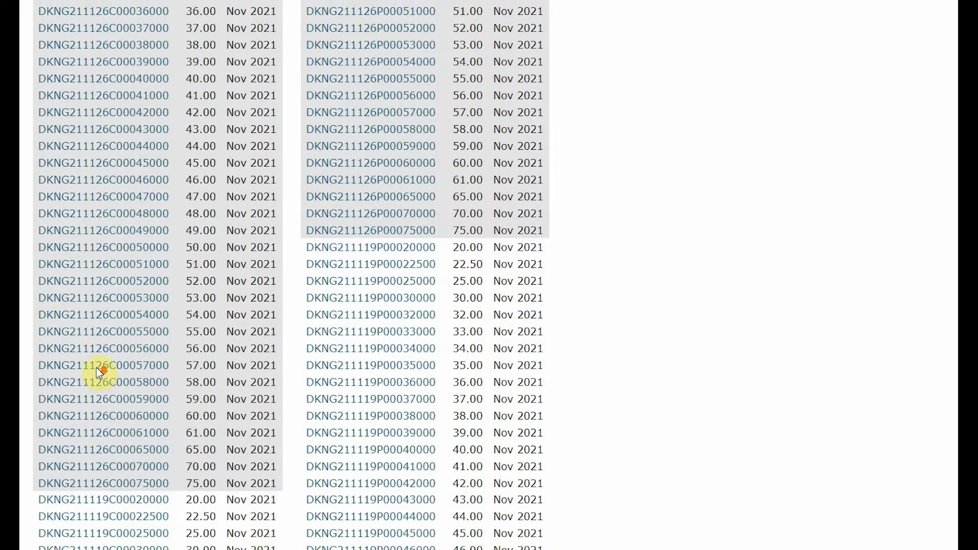
scroll(97, 368, down, 13)
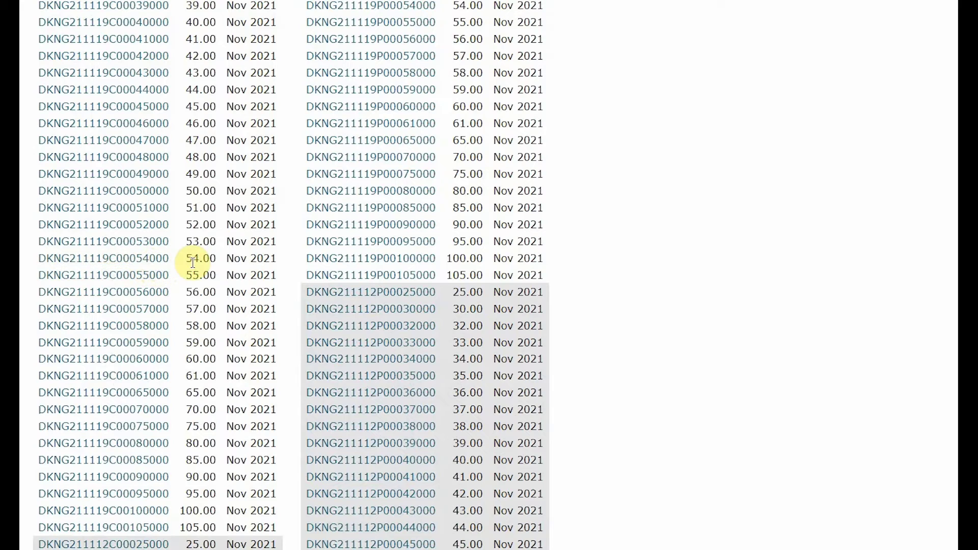
click(160, 259)
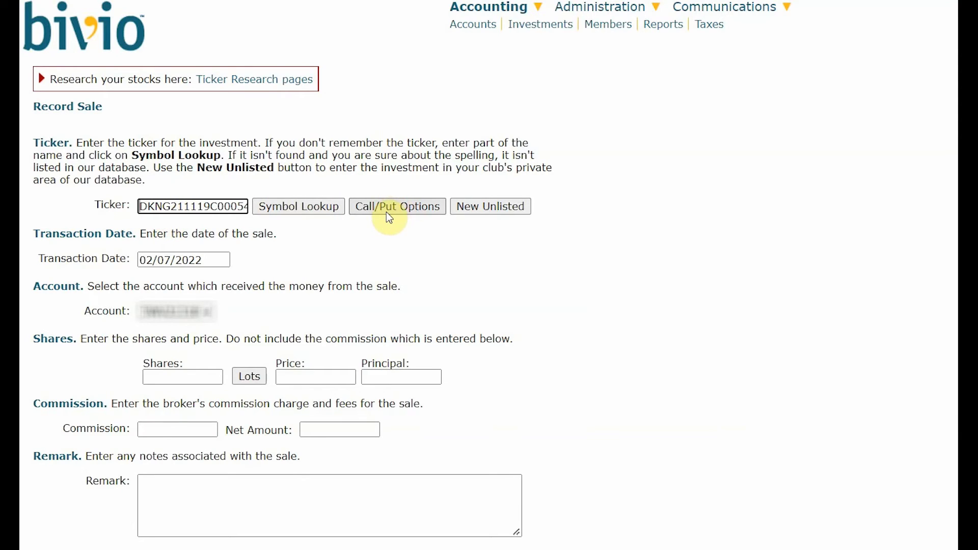
click(365, 212)
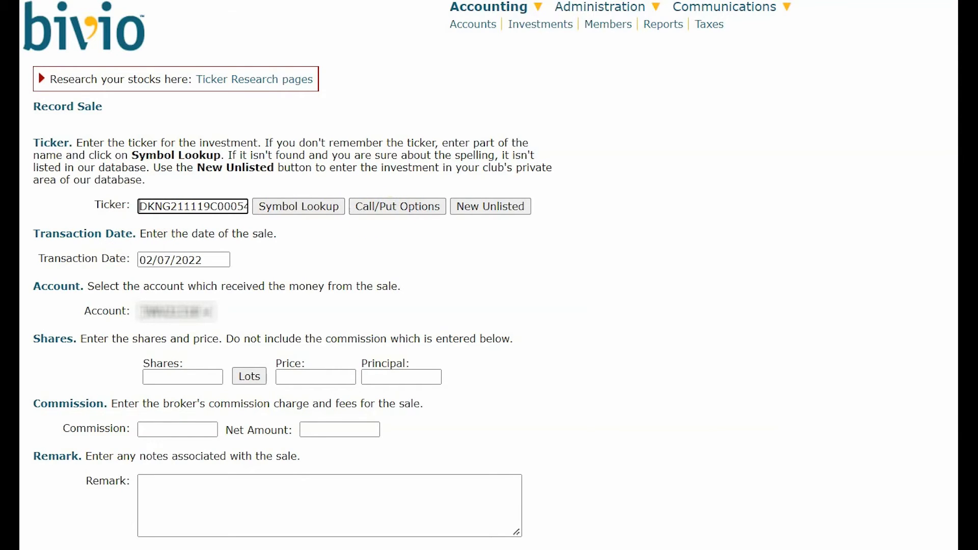
Set the option sale's transaction date to 10/20/2021 and its shares to 100.
triple_click(209, 260)
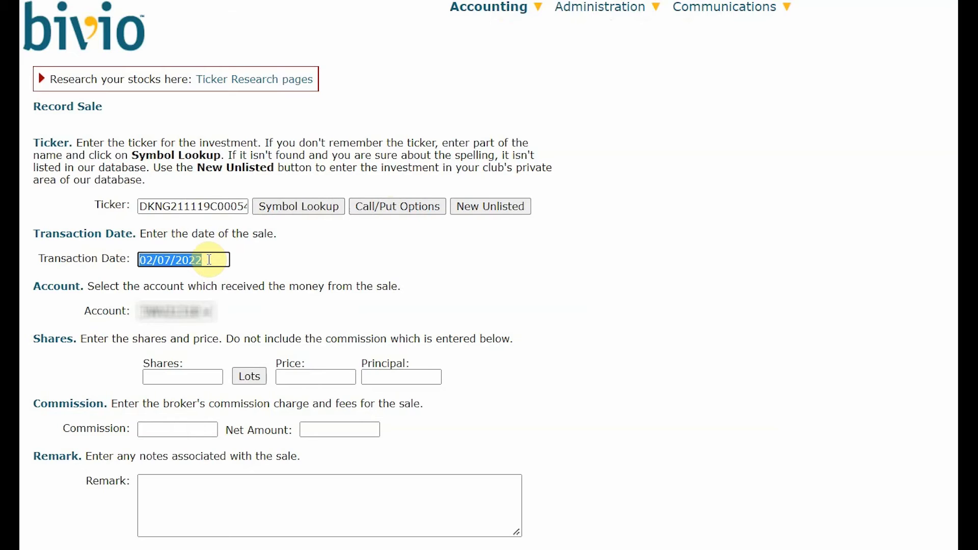
text(10/20/)
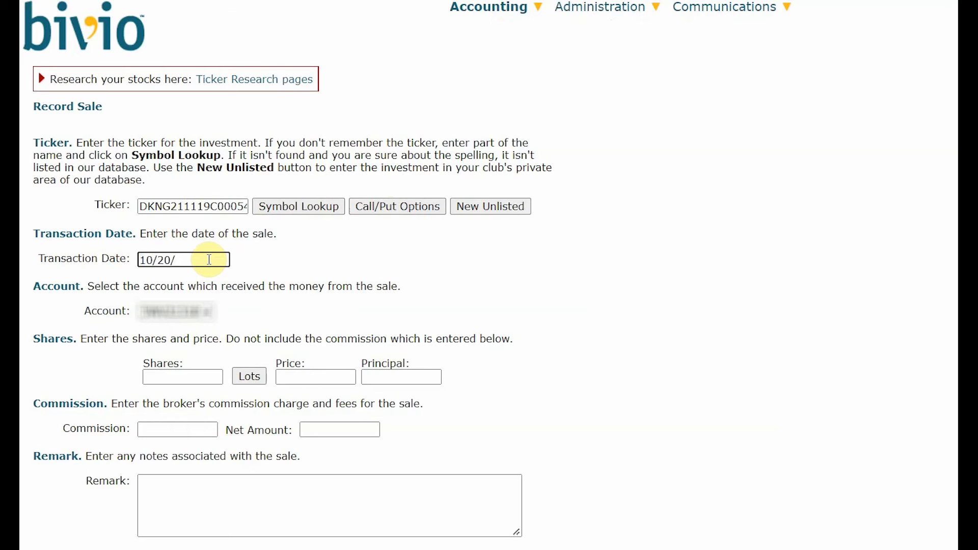
text(2021)
click(200, 375)
text(100)
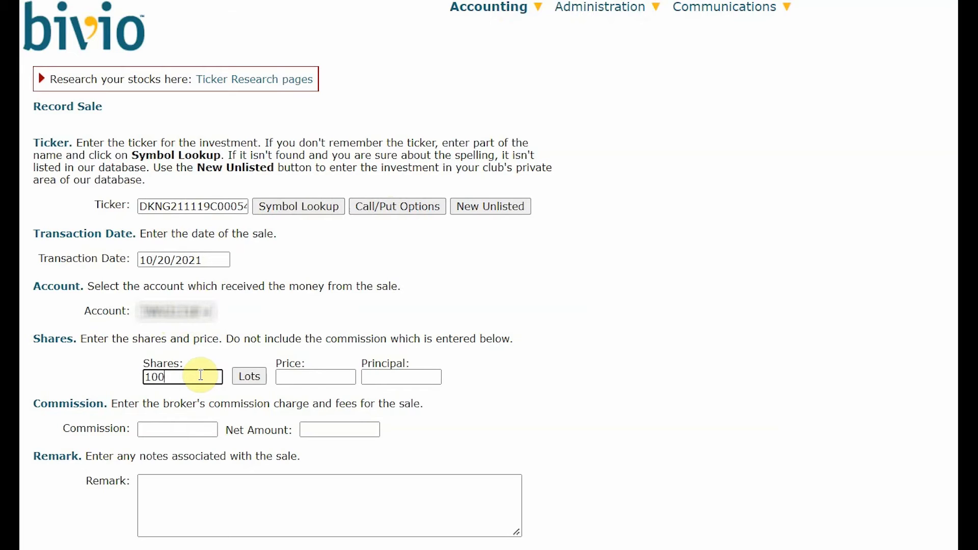
Set the option sale's price to 1.30 per share and submit the sale.
click(302, 378)
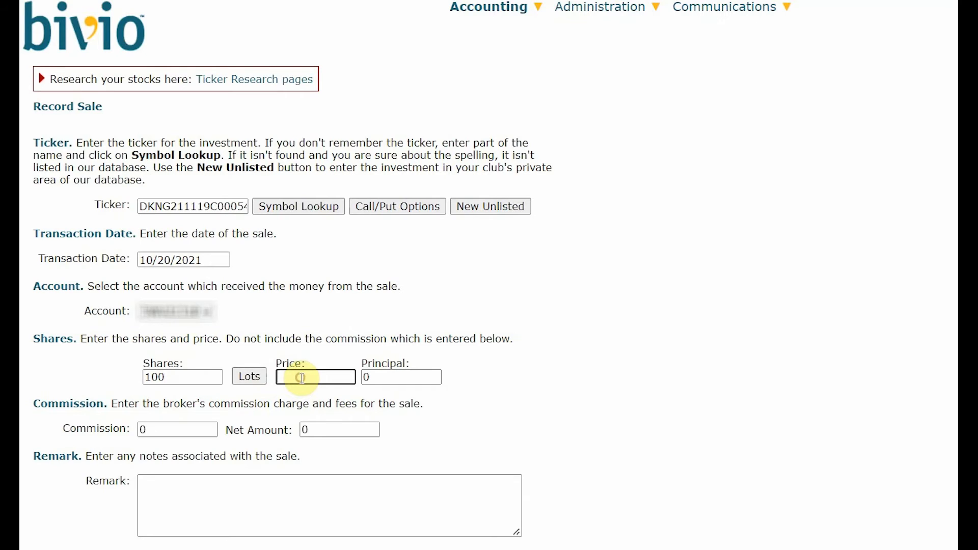
text(1.30)
key(Tab)
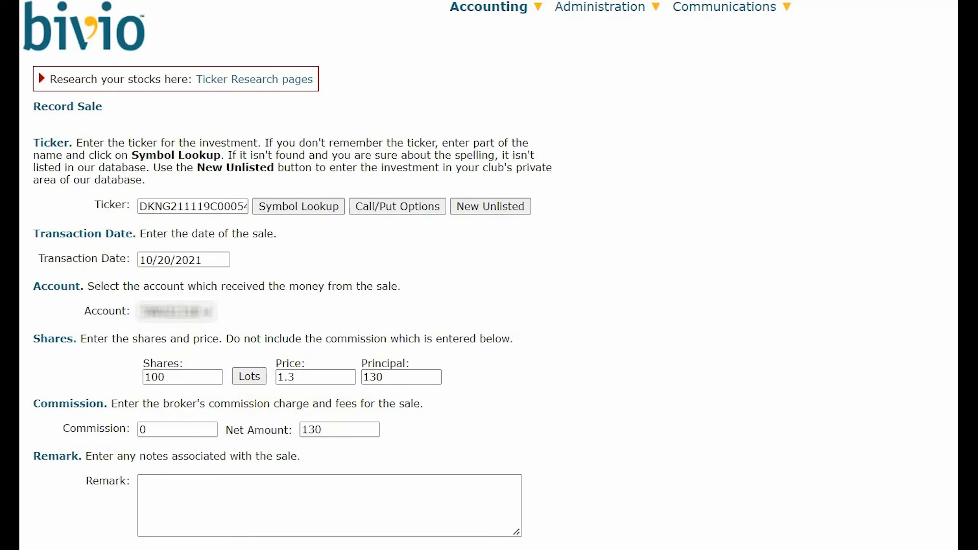
key(Return)
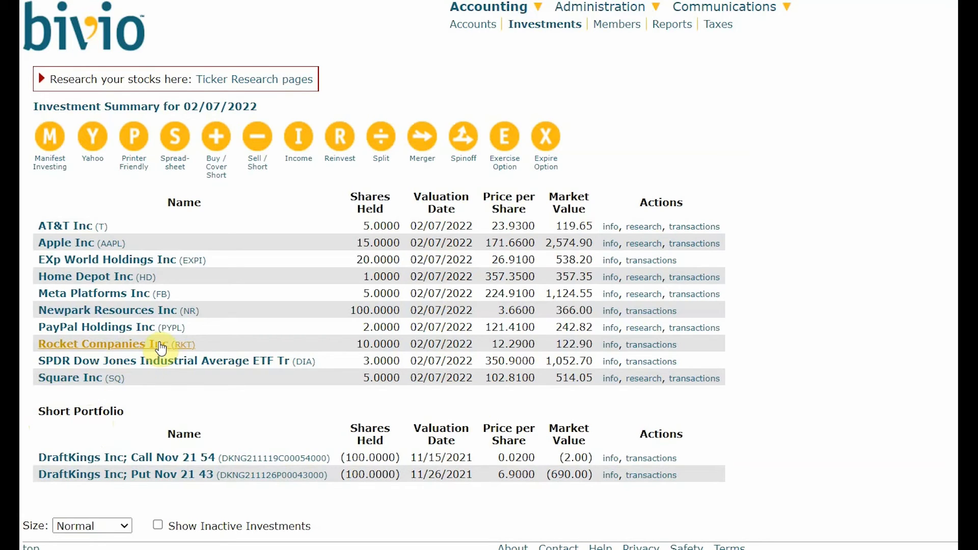
Start recording a purchase and enter the option ticker DKNG211119C00055000 without a space.
click(218, 137)
click(201, 203)
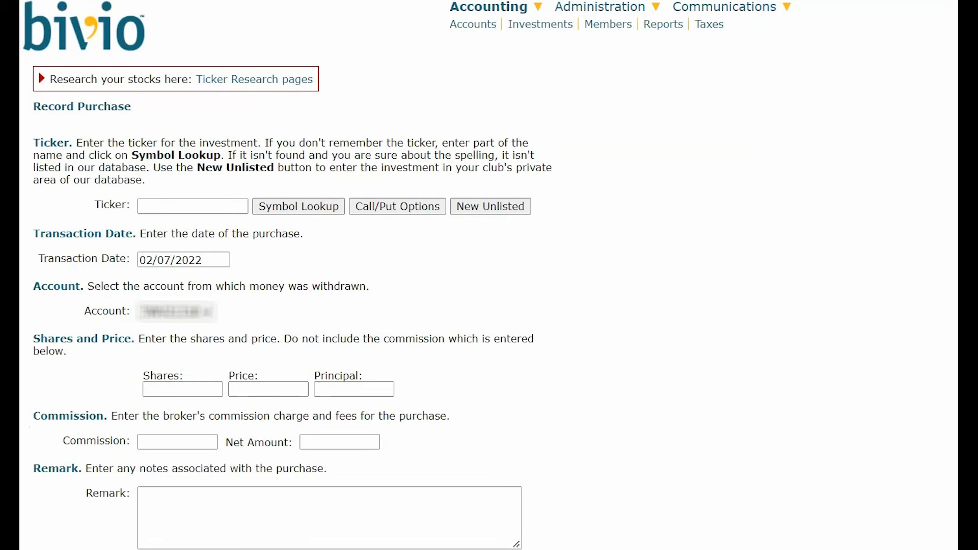
right_click(161, 205)
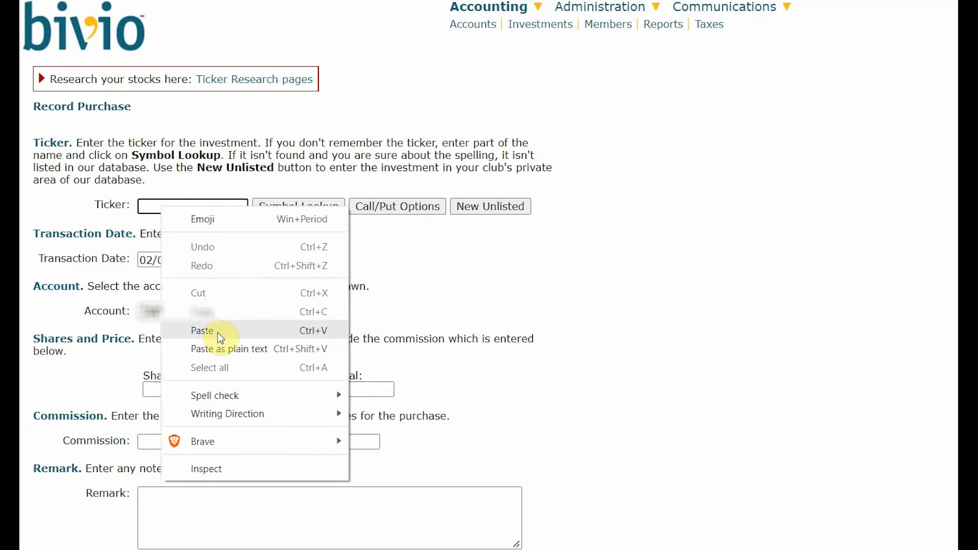
click(218, 332)
click(149, 206)
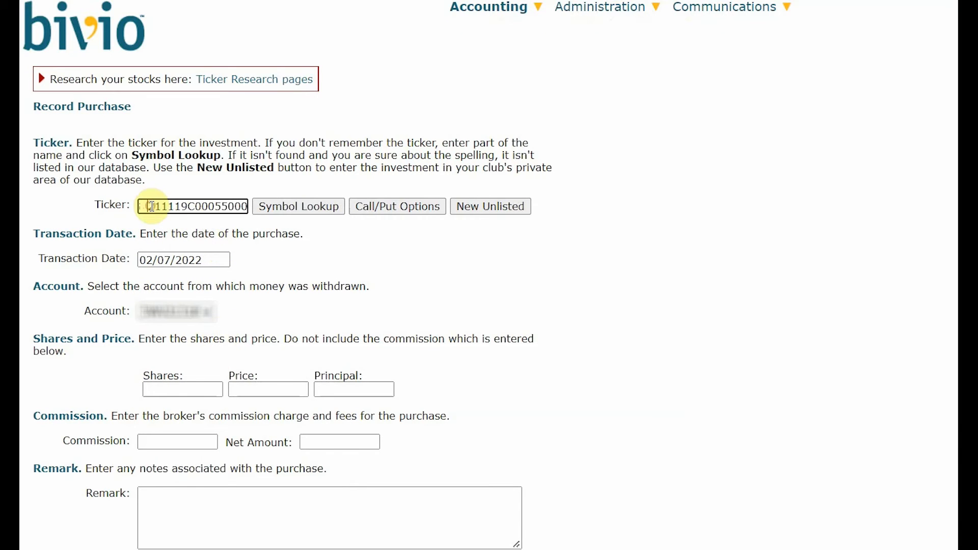
key(BackSpace)
key(Tab)
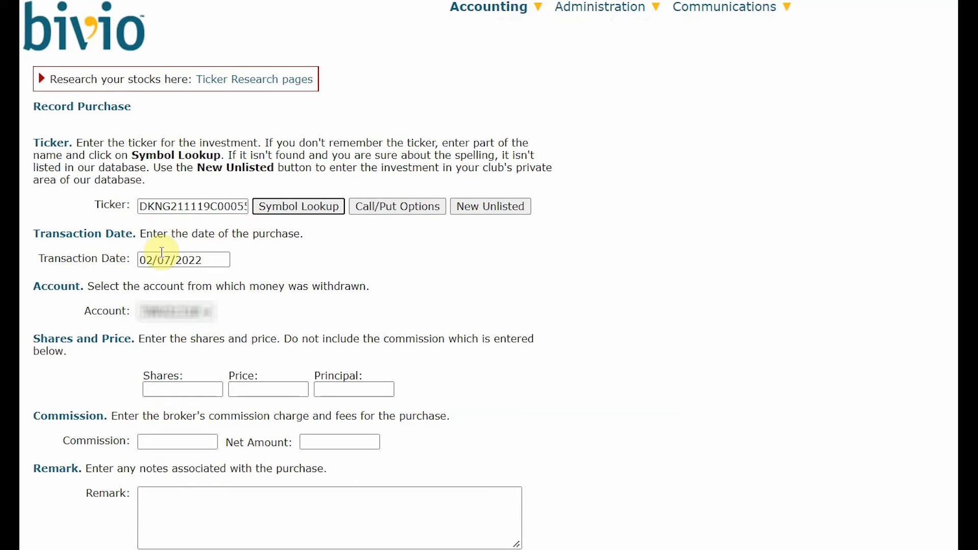
Set the option purchase's transaction date to 10/20/2021 and its shares to 100.
triple_click(202, 260)
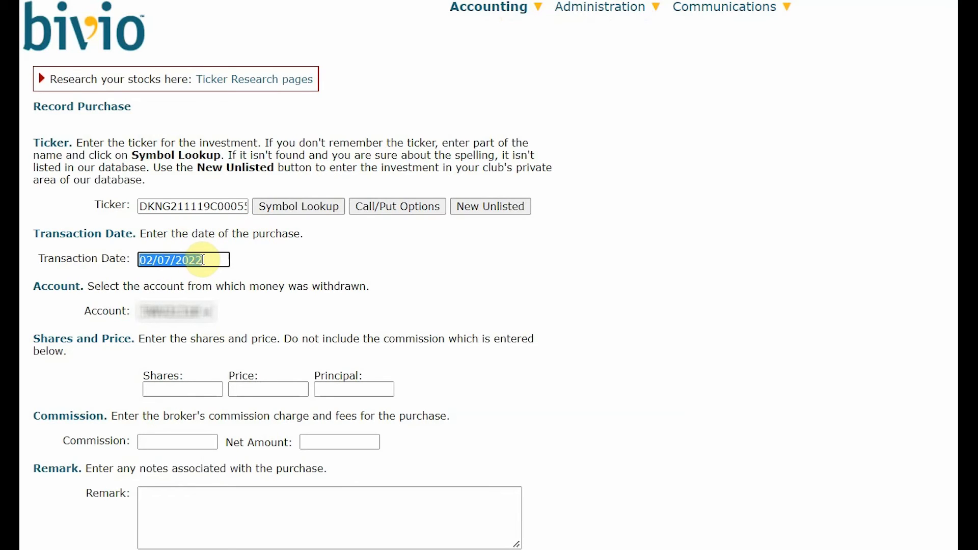
text(10/)
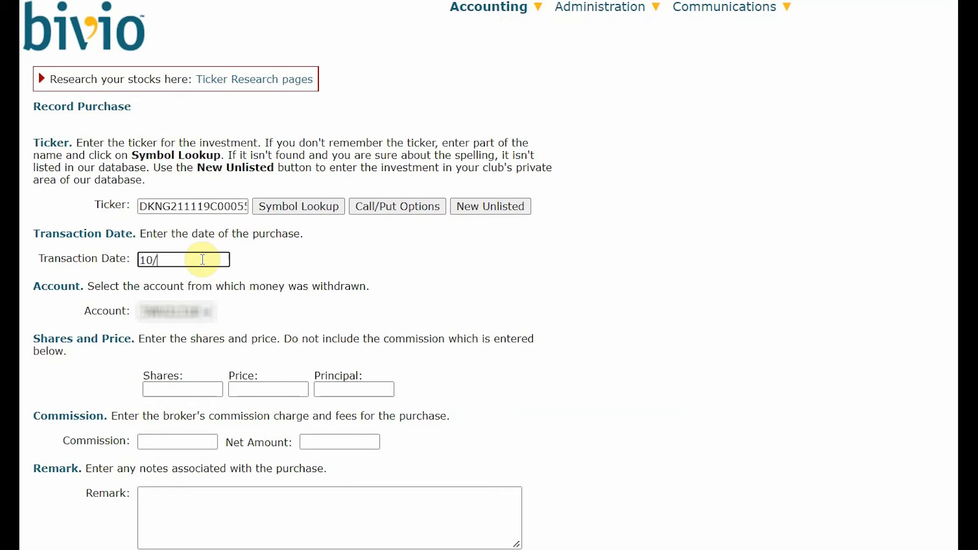
text(20/2021)
click(191, 369)
click(439, 206)
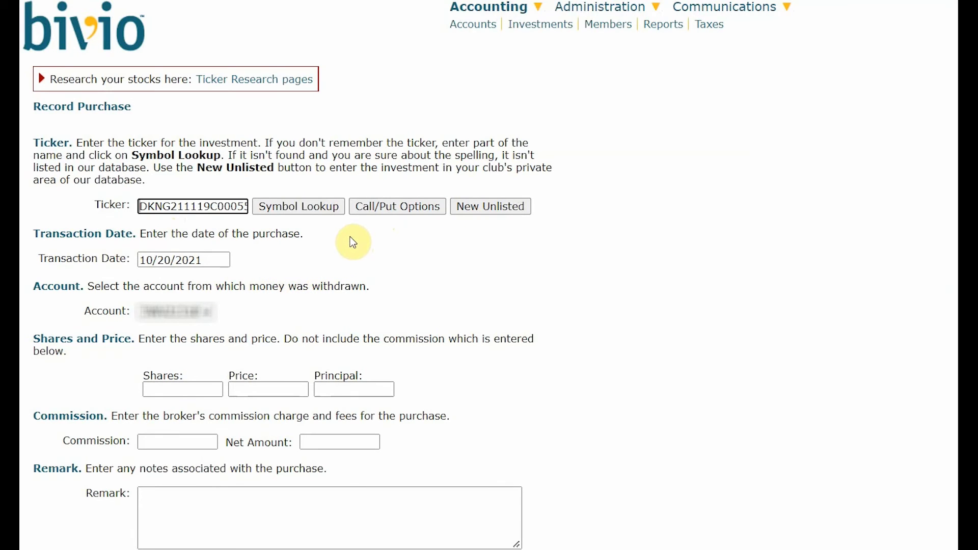
scroll(244, 295, down, 2)
click(193, 304)
text(100)
key(Tab)
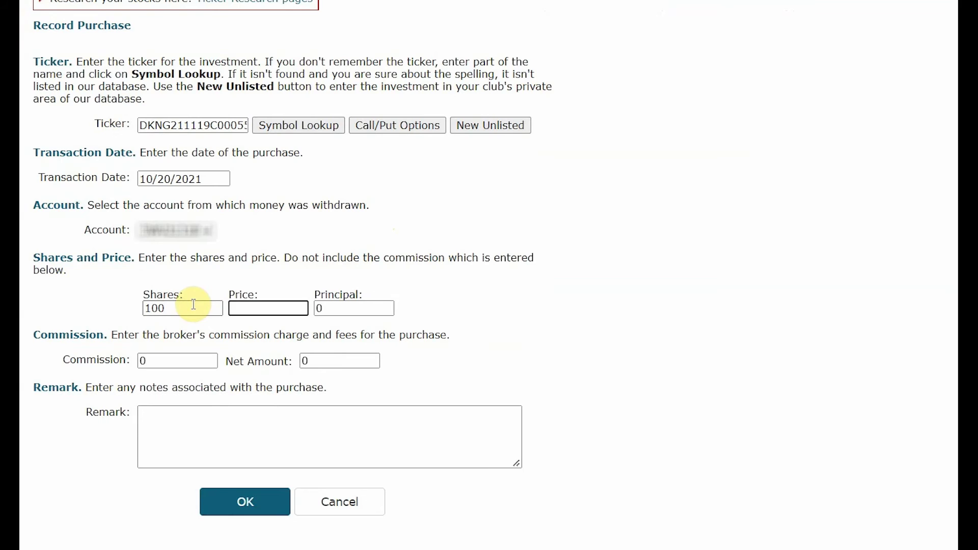
Set the option purchase's price to 1.09 per share and its commission to 1.00, and submit the purchase.
text(1.09)
key(Tab)
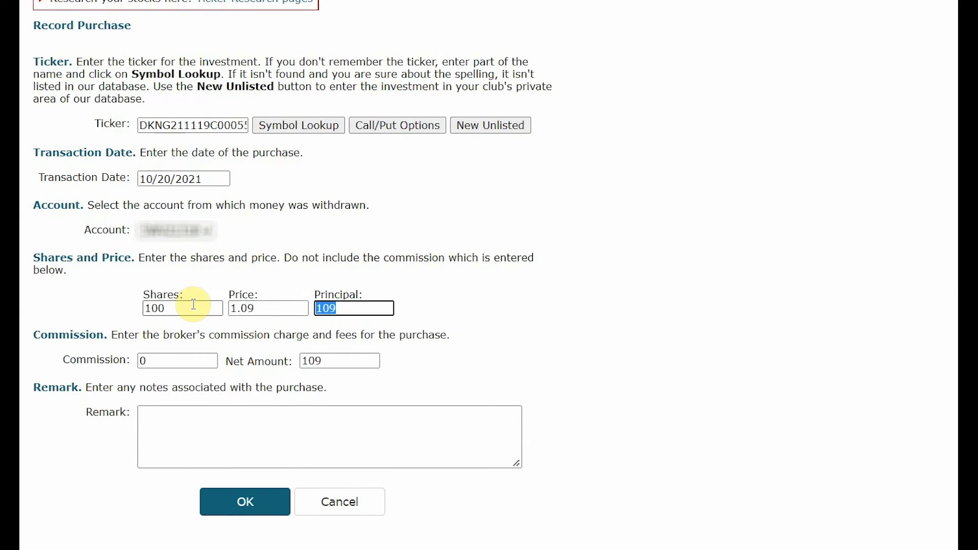
click(259, 509)
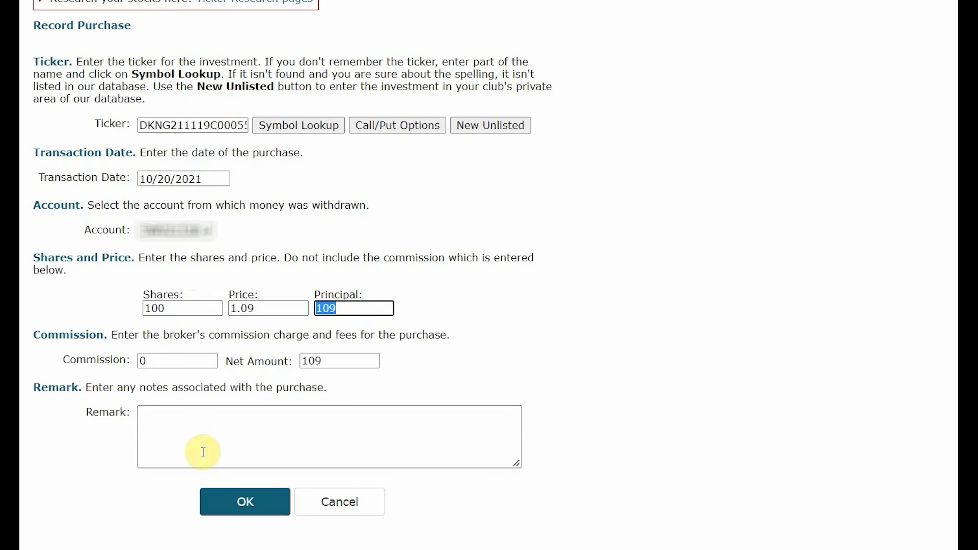
click(151, 360)
key(BackSpace)
text(1.00)
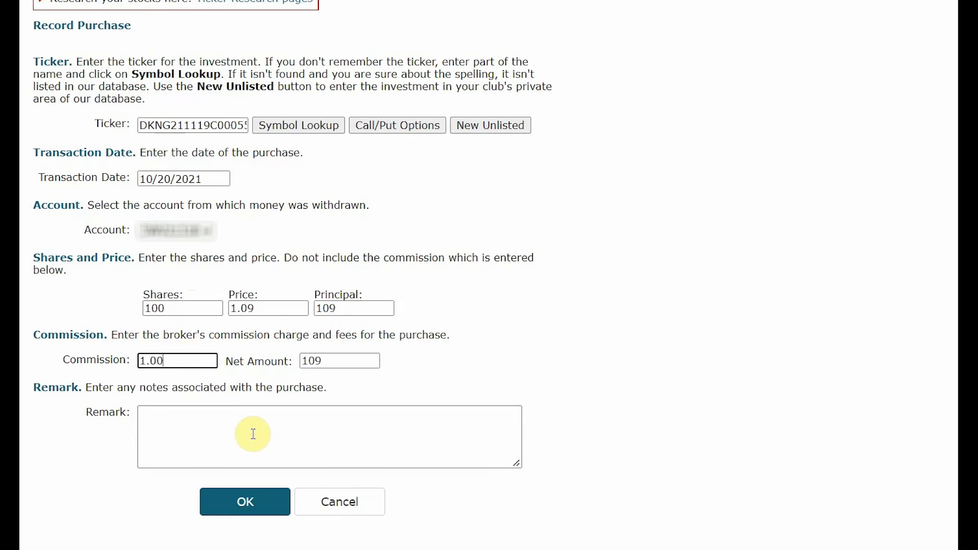
click(237, 503)
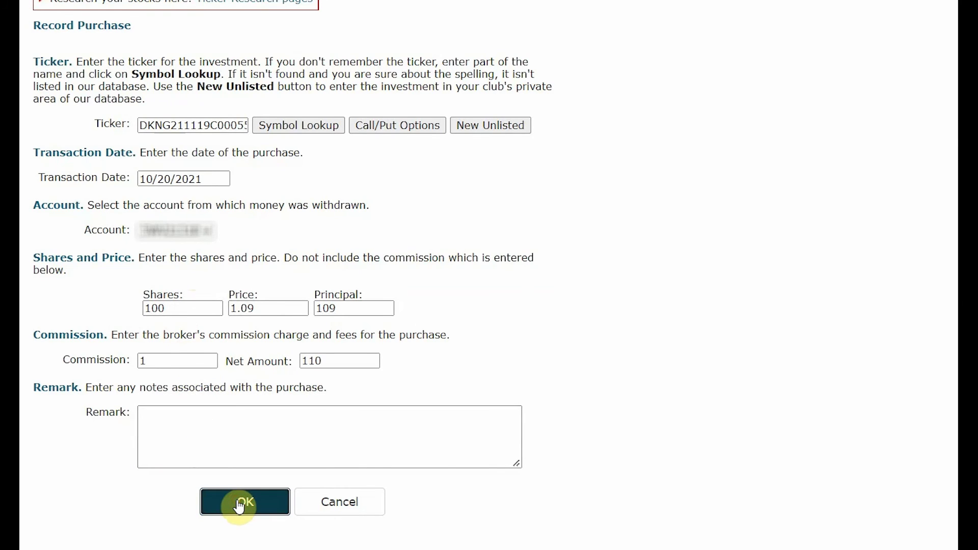
Edit the short sale of the DraftKings Call Nov 21 54 to add a 1.00 commission and save it.
scroll(280, 428, down, 2)
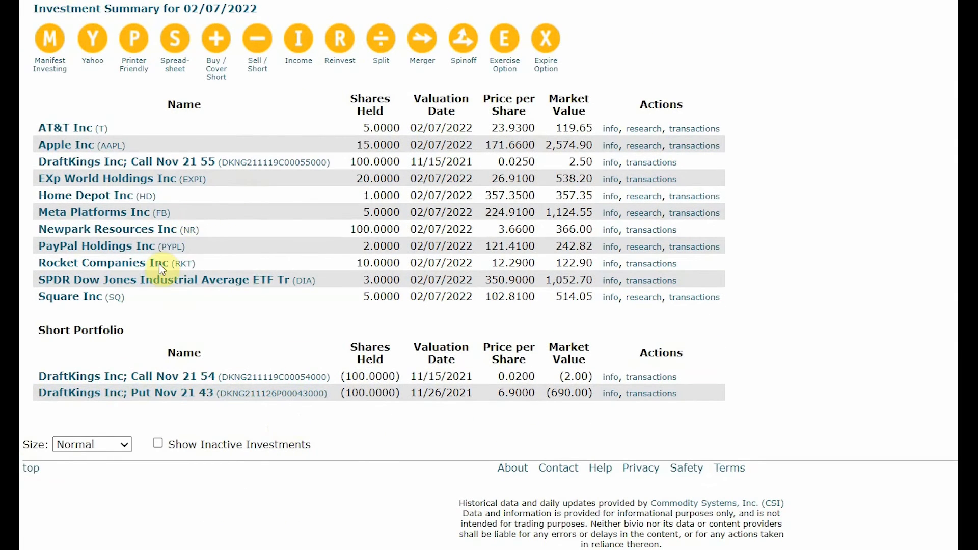
click(162, 379)
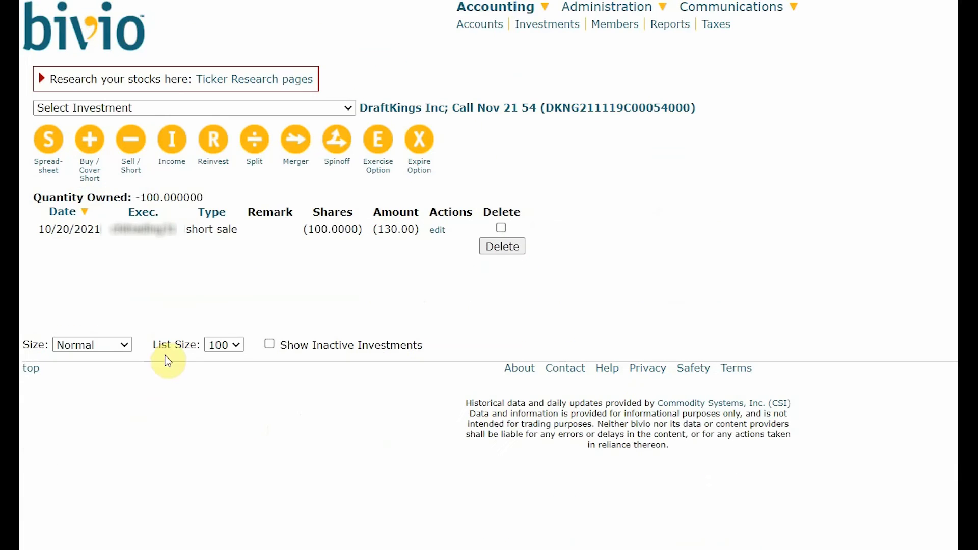
click(437, 232)
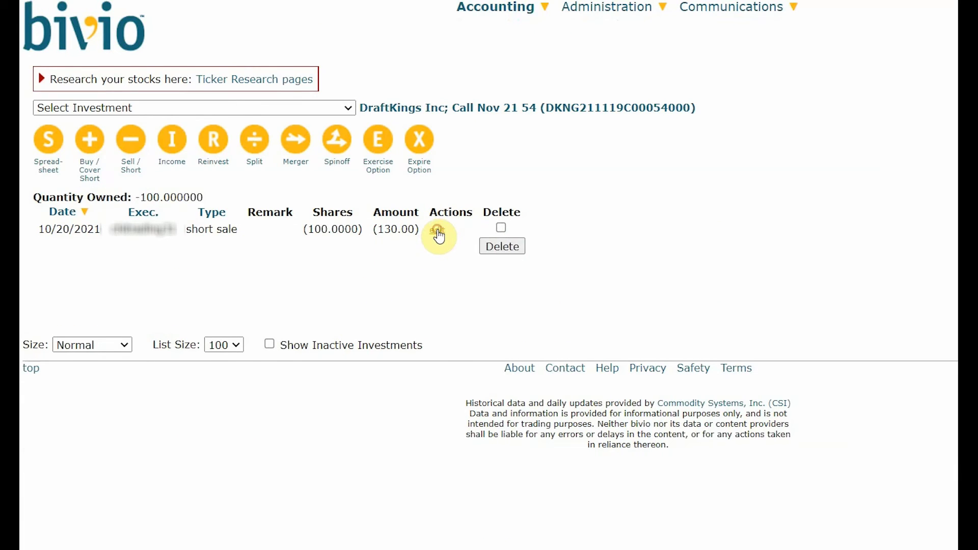
click(166, 352)
text(1.00)
click(199, 501)
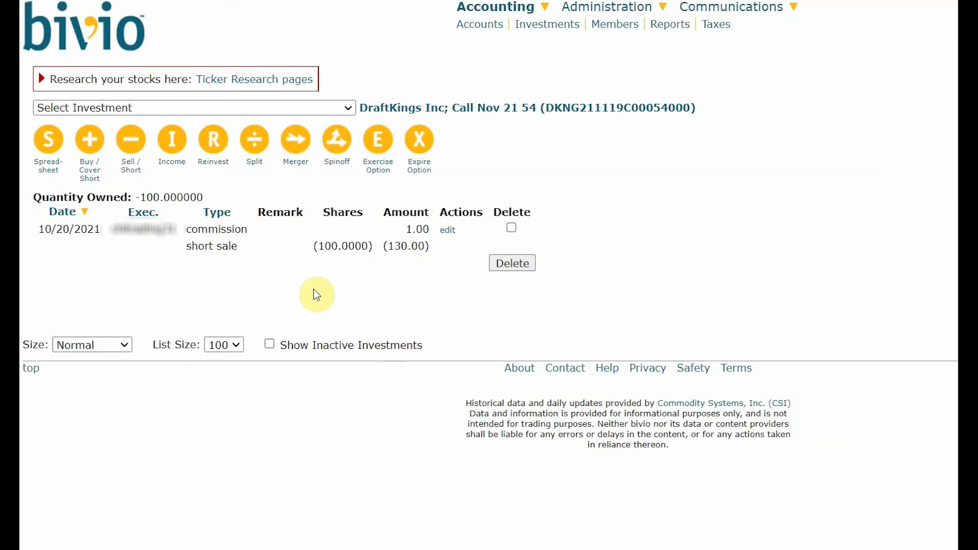
Edit the short sale of the DraftKings Put Nov 21 43 to add a 1.00 commission and save it.
click(546, 27)
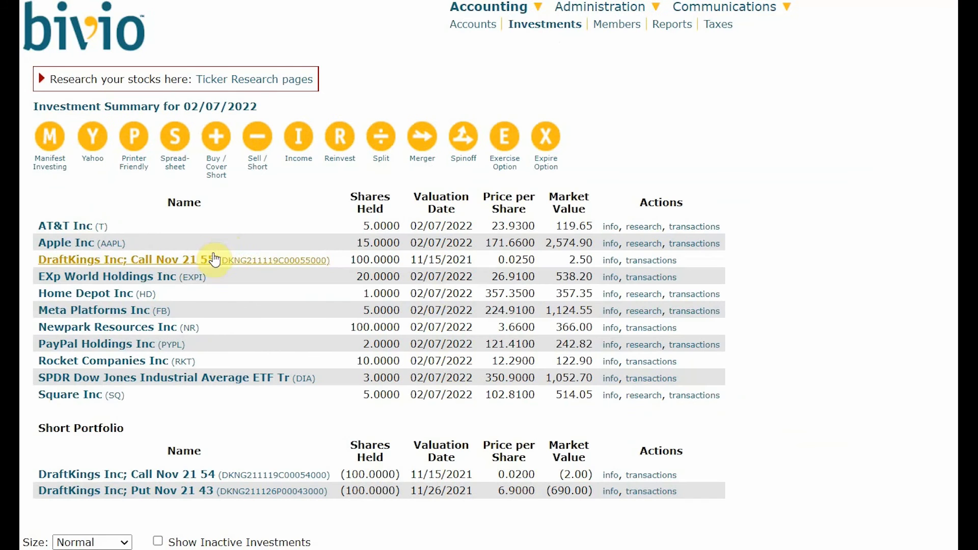
click(138, 500)
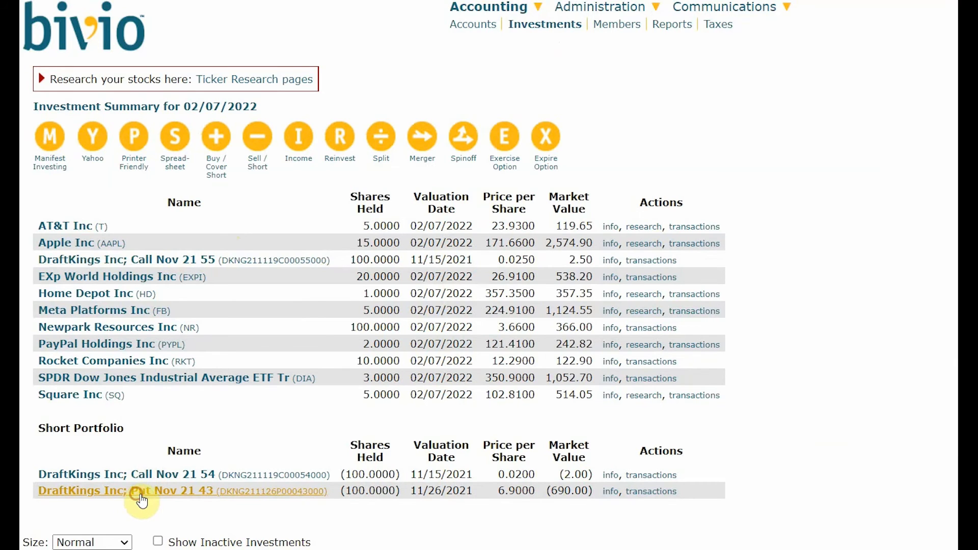
click(436, 232)
click(196, 348)
text(1.00)
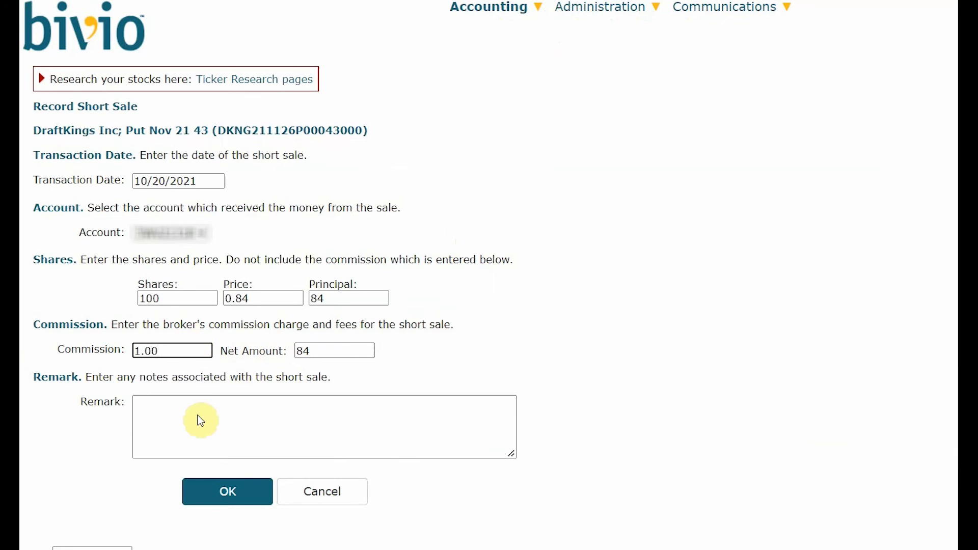
click(224, 490)
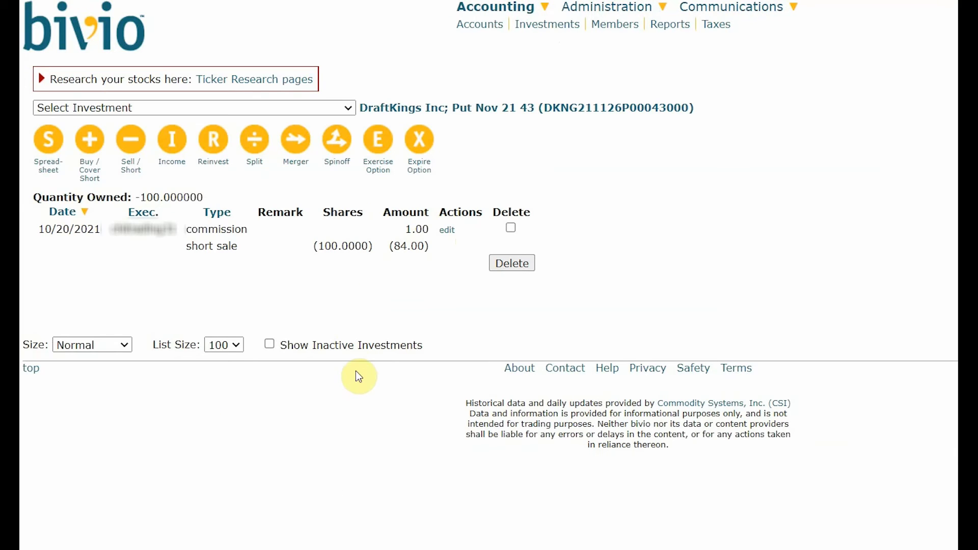
Start recording a sale from the investments list and enter the option ticker DKNG211119C00055000 without a space.
click(548, 24)
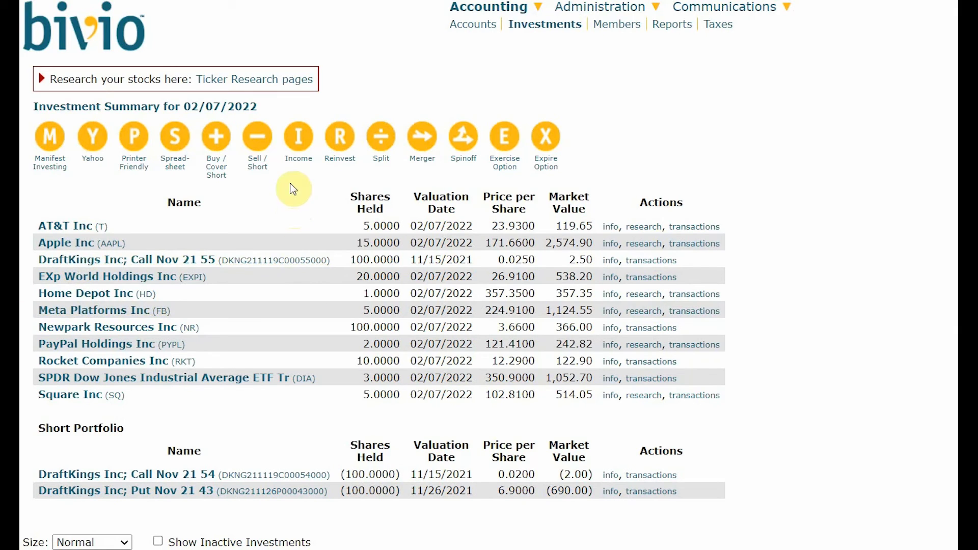
click(256, 149)
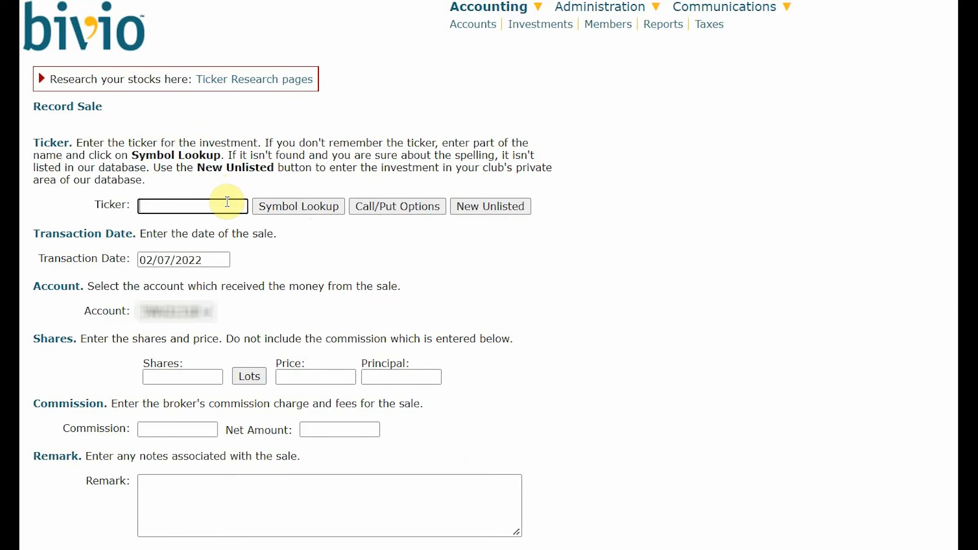
key(ctrl+v)
click(153, 209)
key(BackSpace)
key(BackSpace)
key(BackSpace)
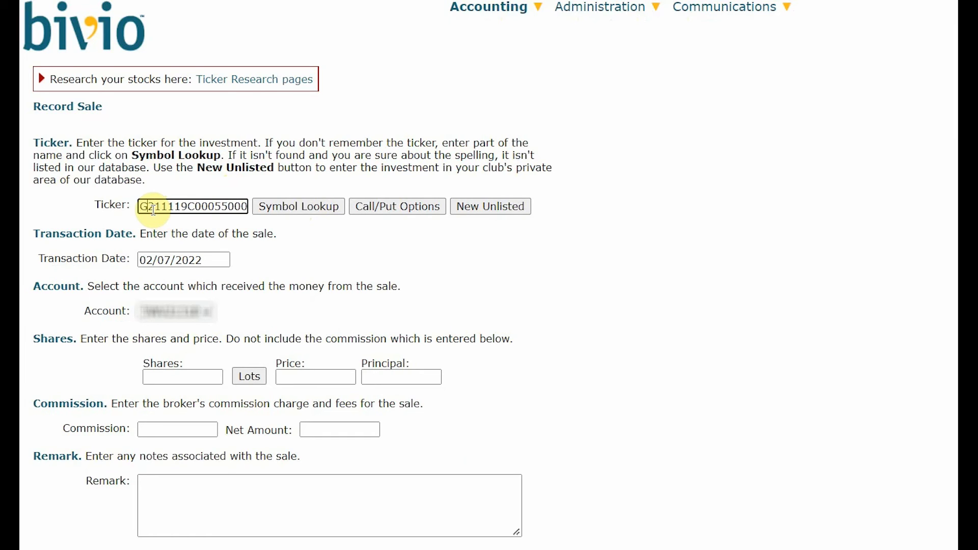
Set the sale's transaction date to 11/11/2021 and its shares to 100.
click(216, 259)
triple_click(176, 259)
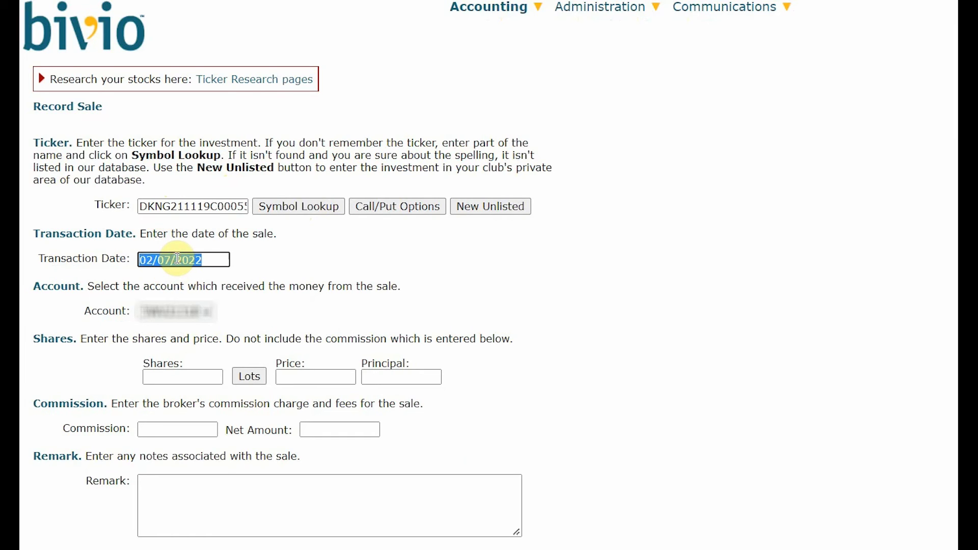
text(11/11/2021)
click(181, 374)
text(100)
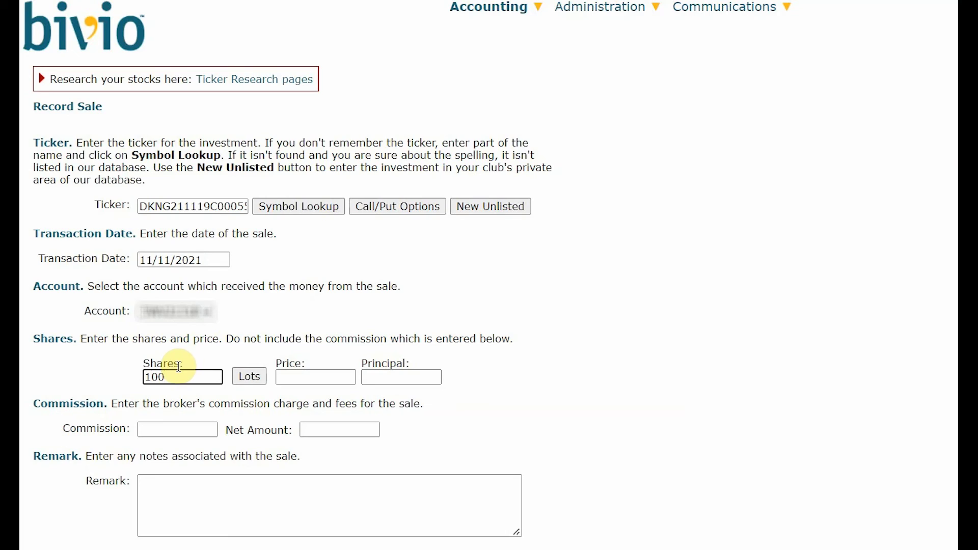
key(Tab)
key(Tab)
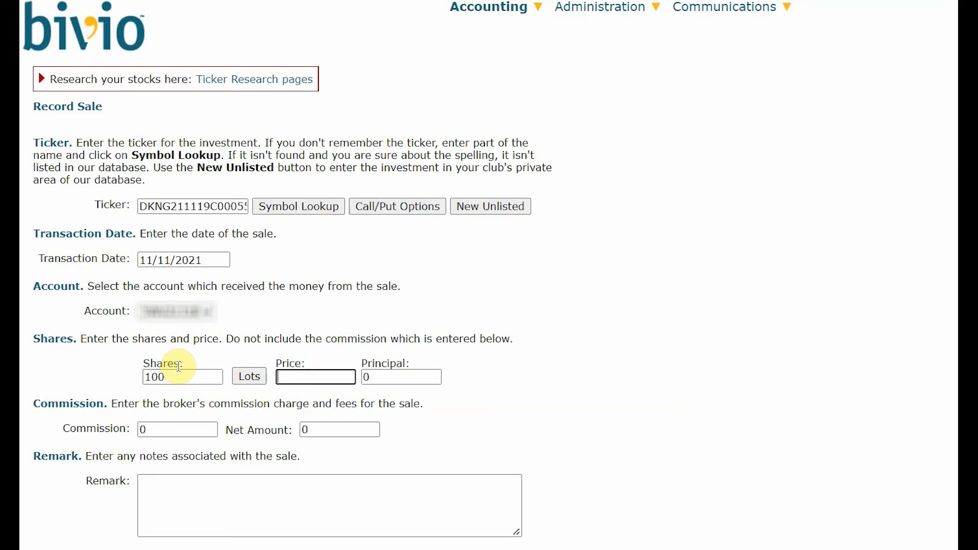
Set the price of the DraftKings Call Nov 21 55 sale to 0.02 per share and submit the sale.
text(0.02)
key(Tab)
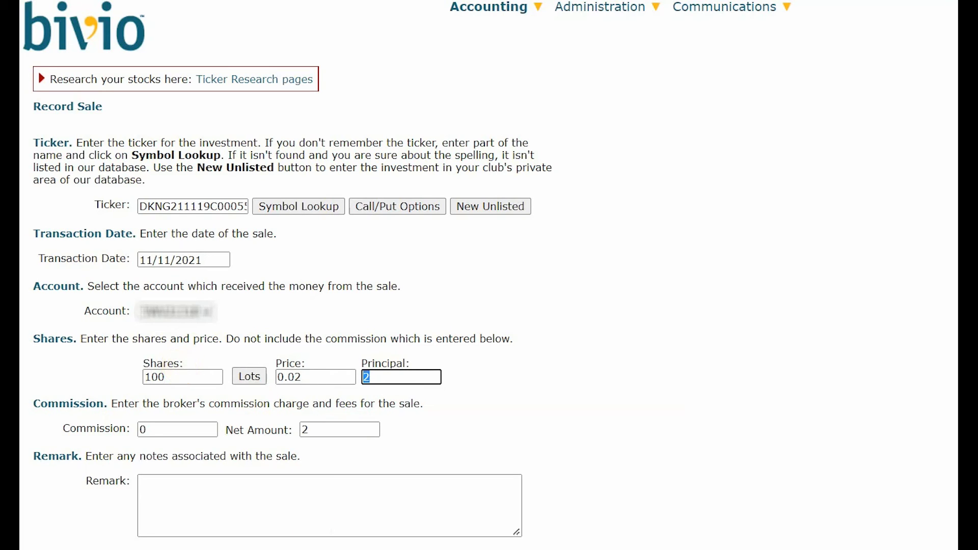
click(259, 549)
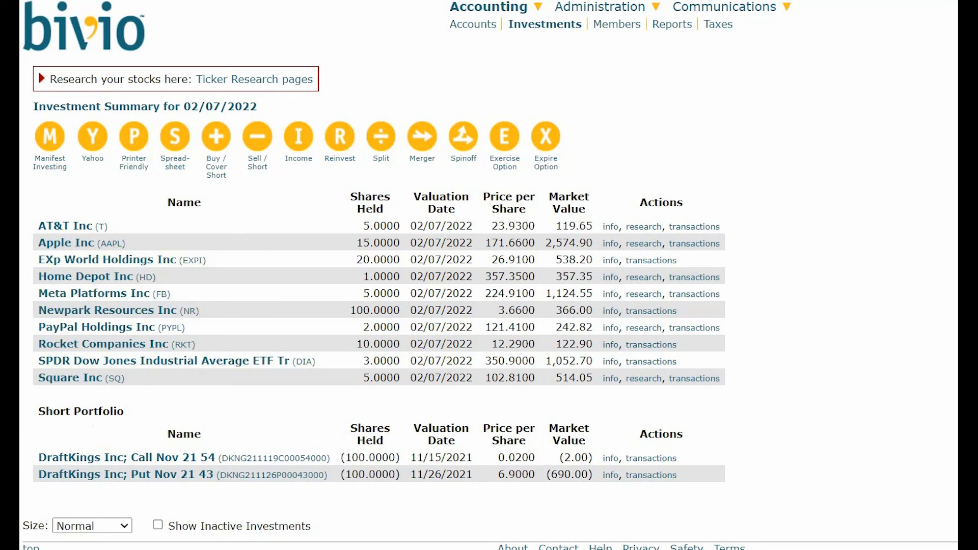
Start recording a purchase to cover the short call and enter the ticker DKNG211119C00054000 without a space.
click(216, 145)
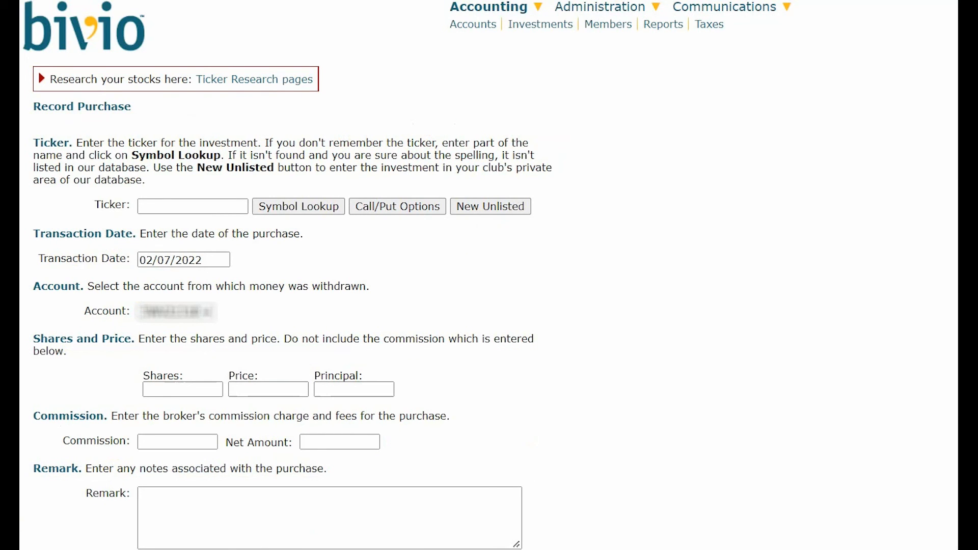
click(170, 203)
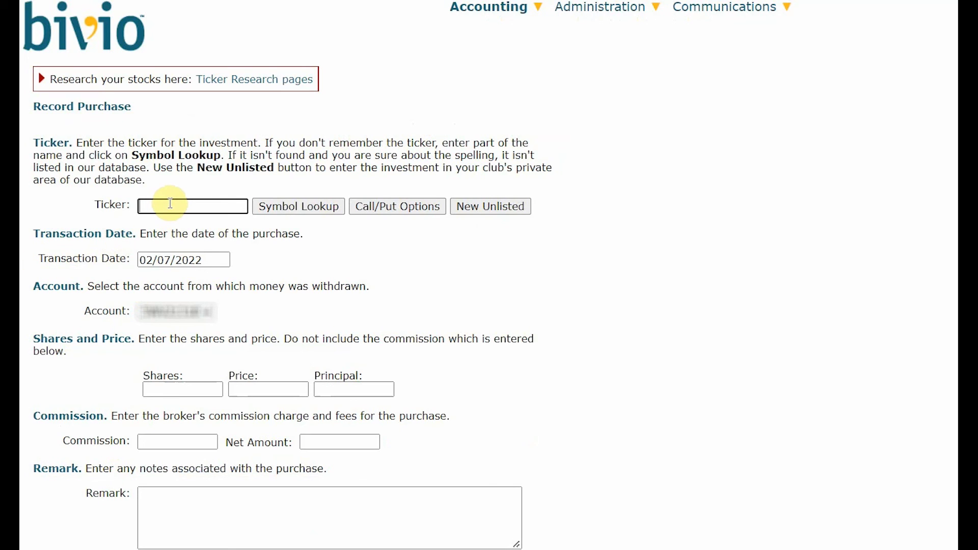
key(ctrl+v)
key(BackSpace)
key(BackSpace)
Set the covering purchase's transaction date to 11/11/2021 and its shares to 100.
triple_click(205, 257)
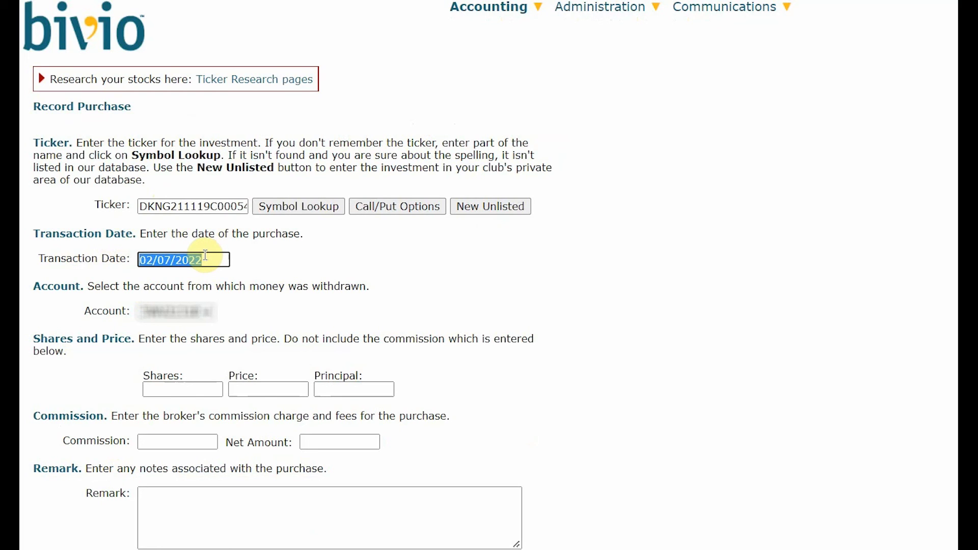
text(11/11/2021)
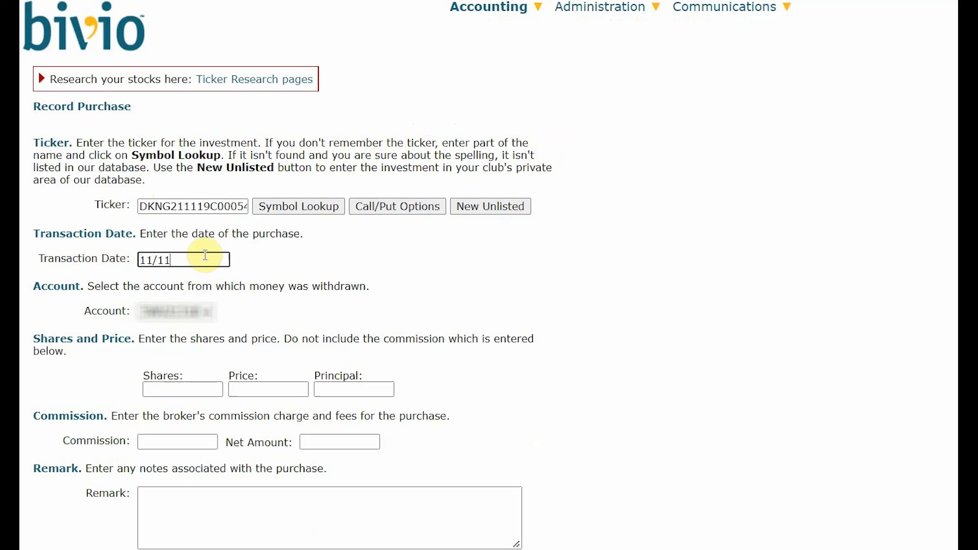
click(155, 389)
text(100)
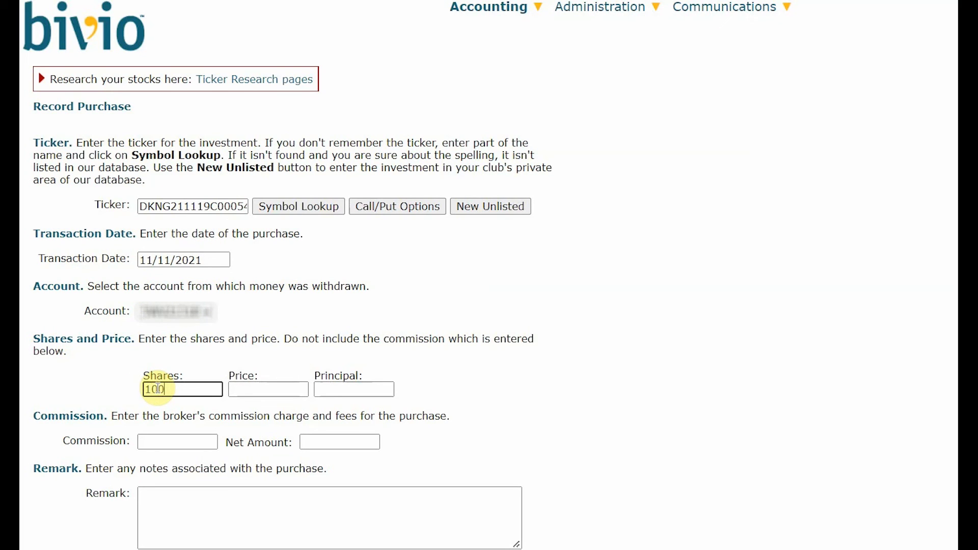
key(Tab)
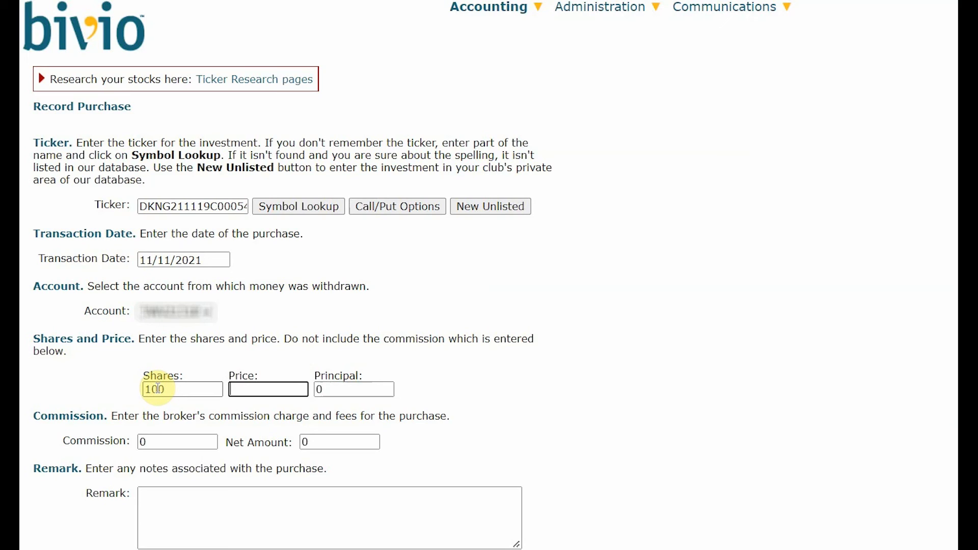
Set the price of the DraftKings Call Nov 21 54 purchase to 0.02 per share and submit it.
text(0.02)
key(Tab)
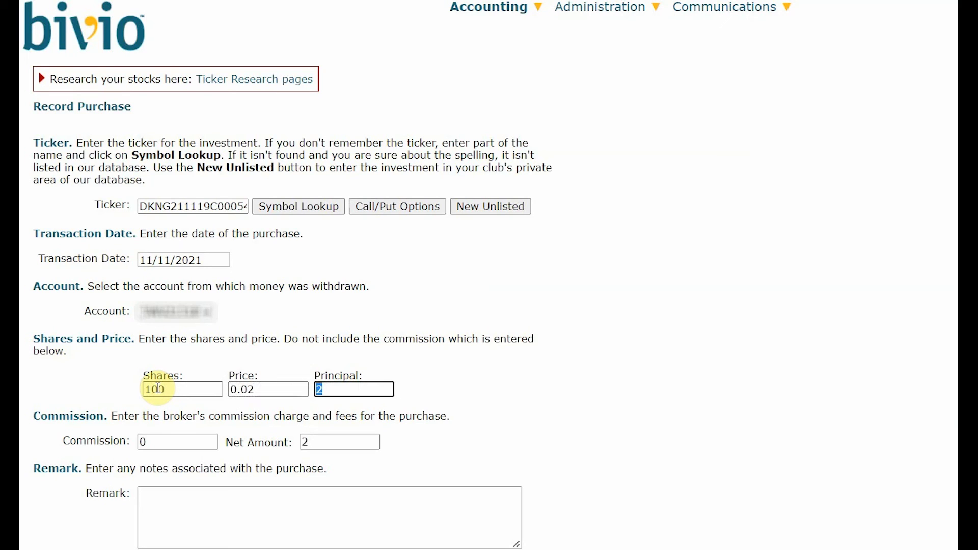
click(279, 461)
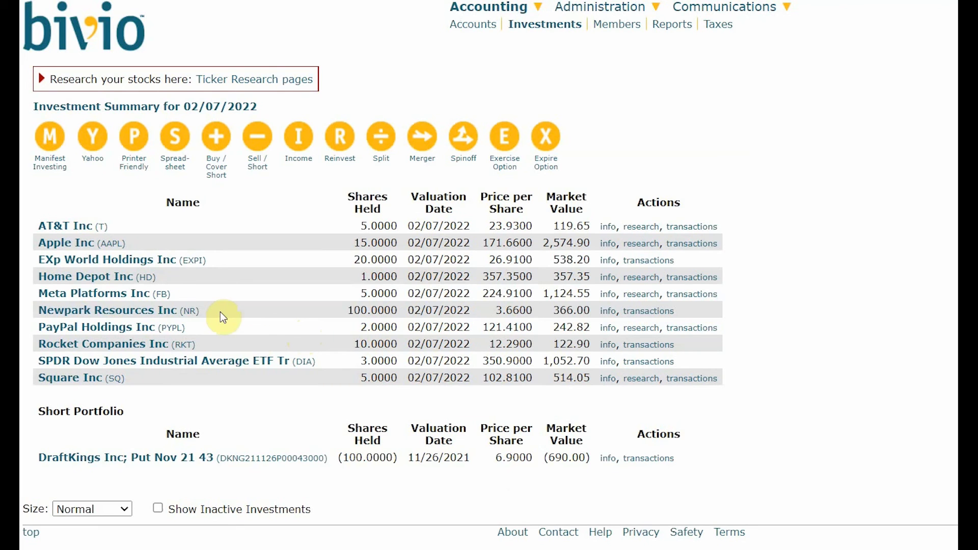
Start recording a purchase for the put option and enter the ticker DKNG211119P00043000 without a space.
click(217, 137)
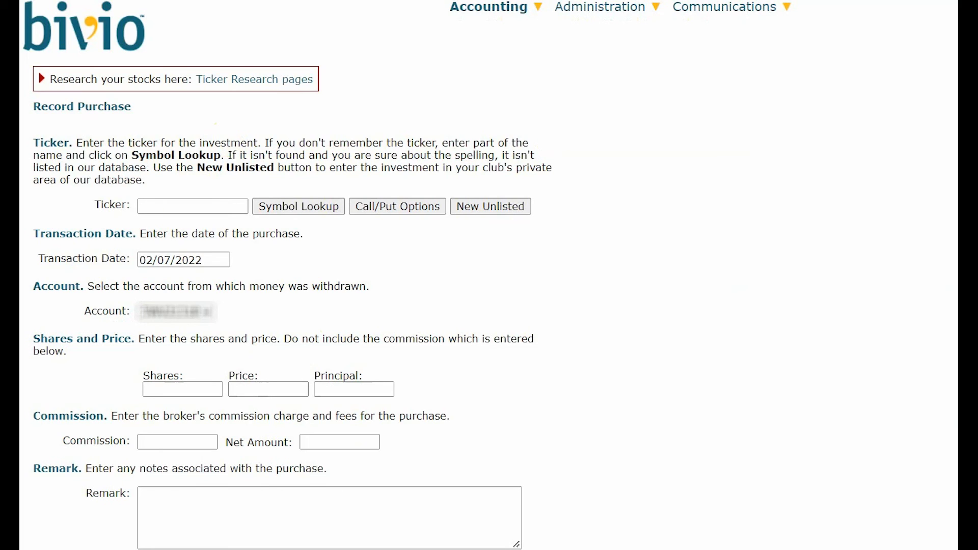
click(188, 210)
key(ctrl+v)
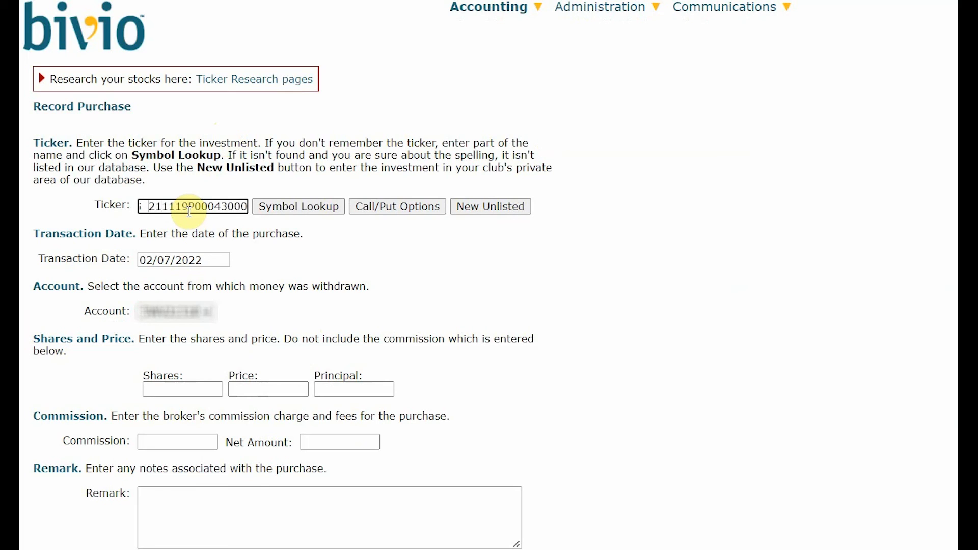
key(Home)
Set the put option purchase's transaction date to 11/11/2021 and its shares to 100.
click(199, 261)
drag(202, 261, 153, 260)
click(204, 260)
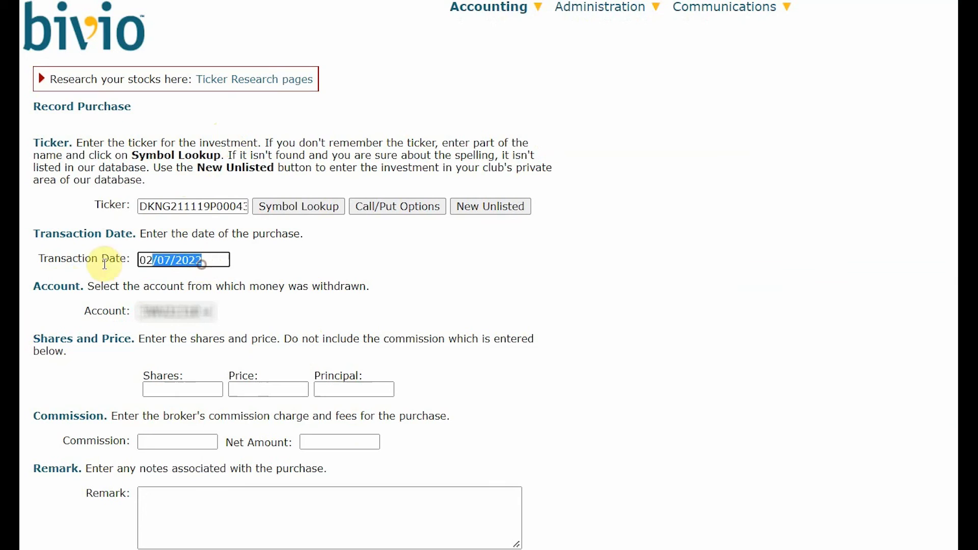
key(ctrl+a)
text(11/11/2021)
click(158, 388)
text(11)
key(BackSpace)
text(00)
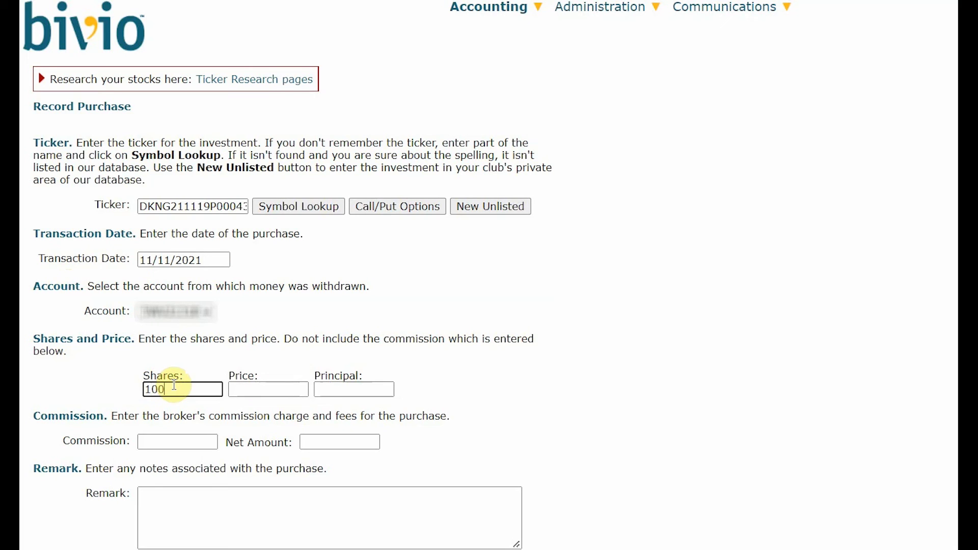